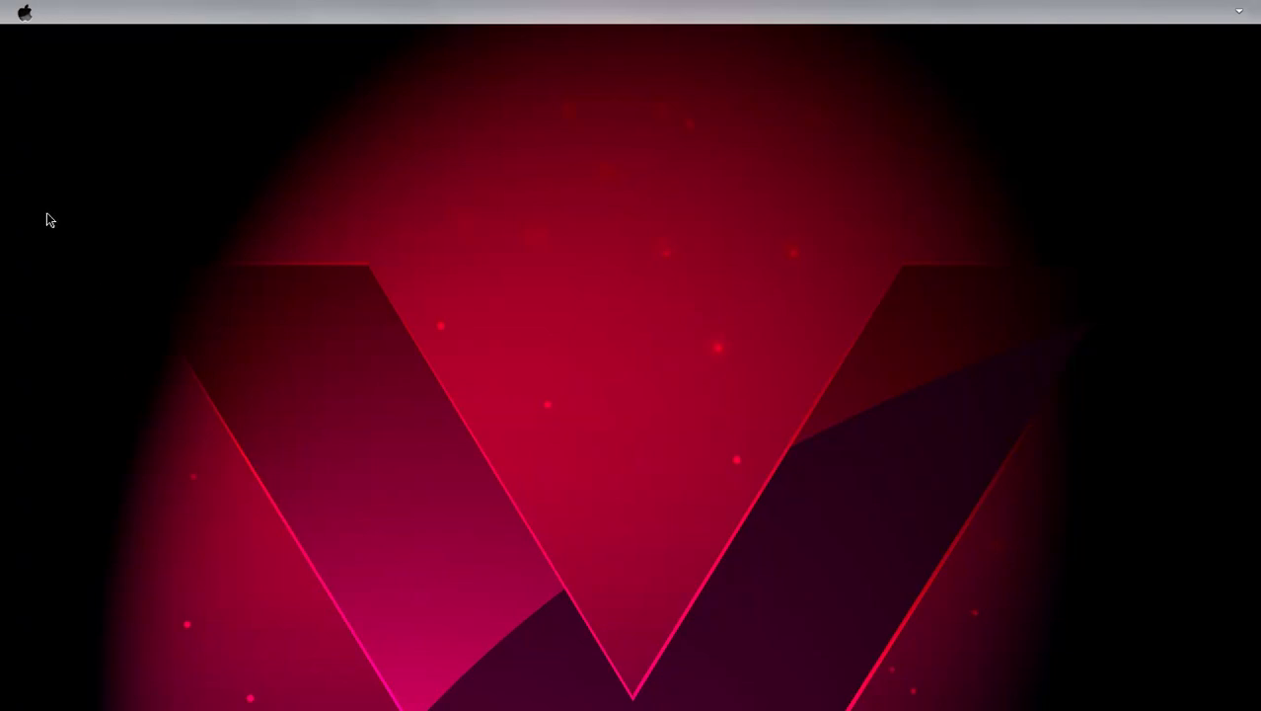
- Launch Mozilla Firefox and go to the Finderbar page at landvermesser.tripod.com by looking up "finderbar"
click(24, 13)
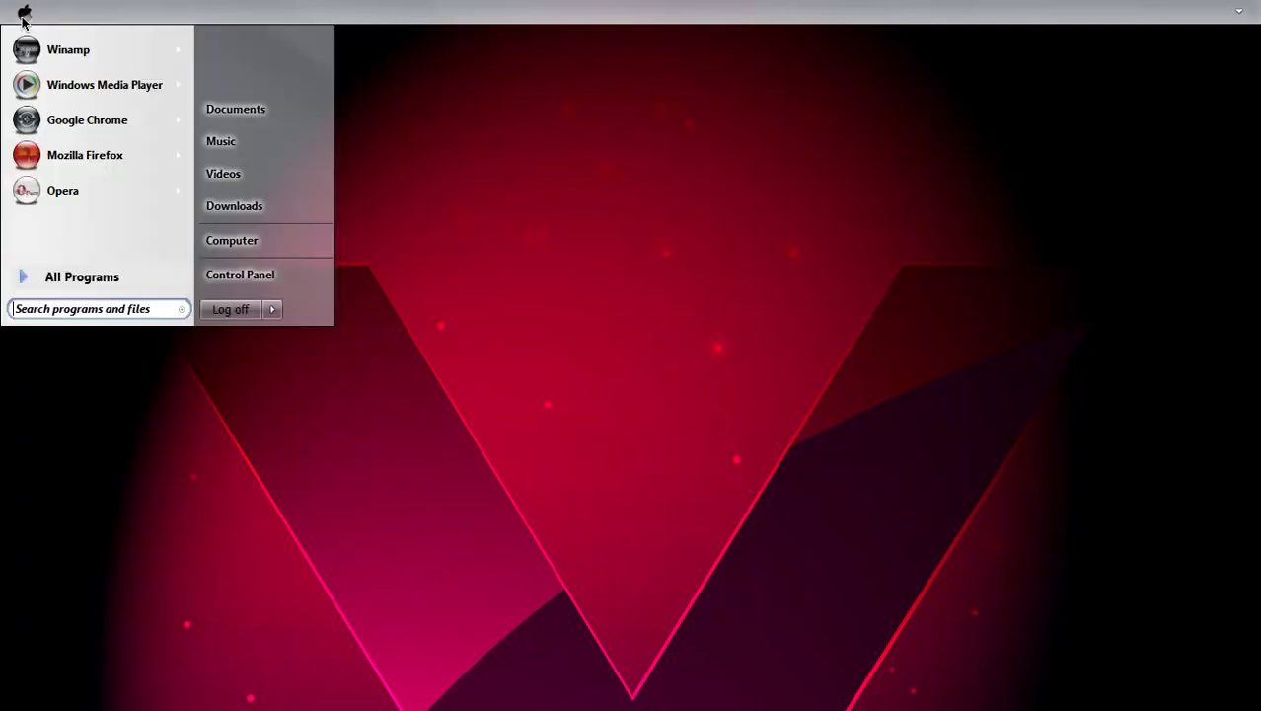
mouse_move(76, 156)
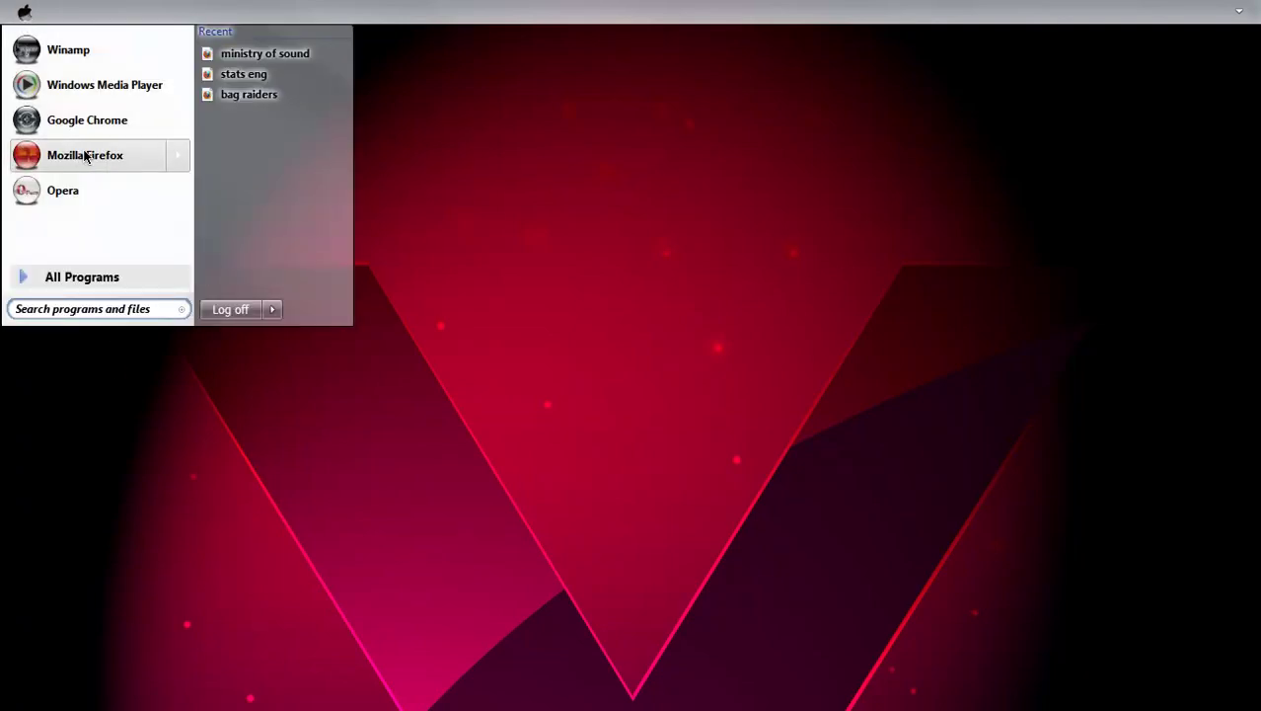
mouse_move(111, 204)
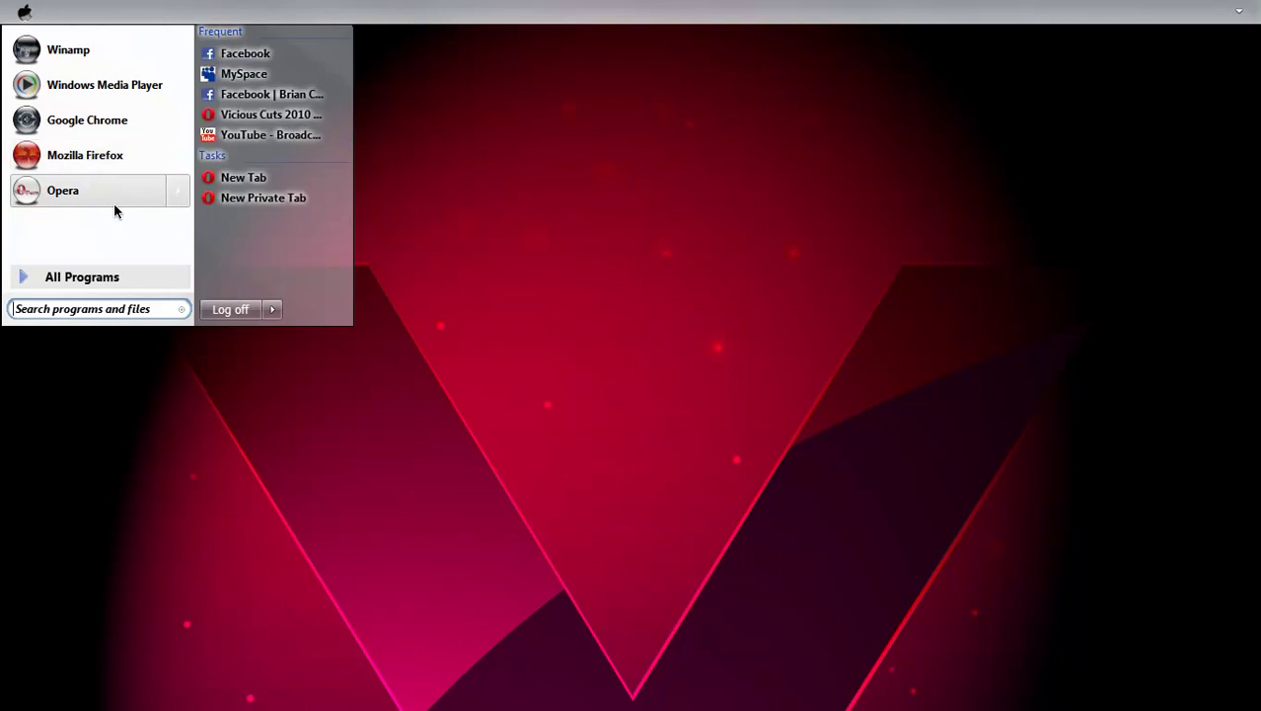
click(133, 155)
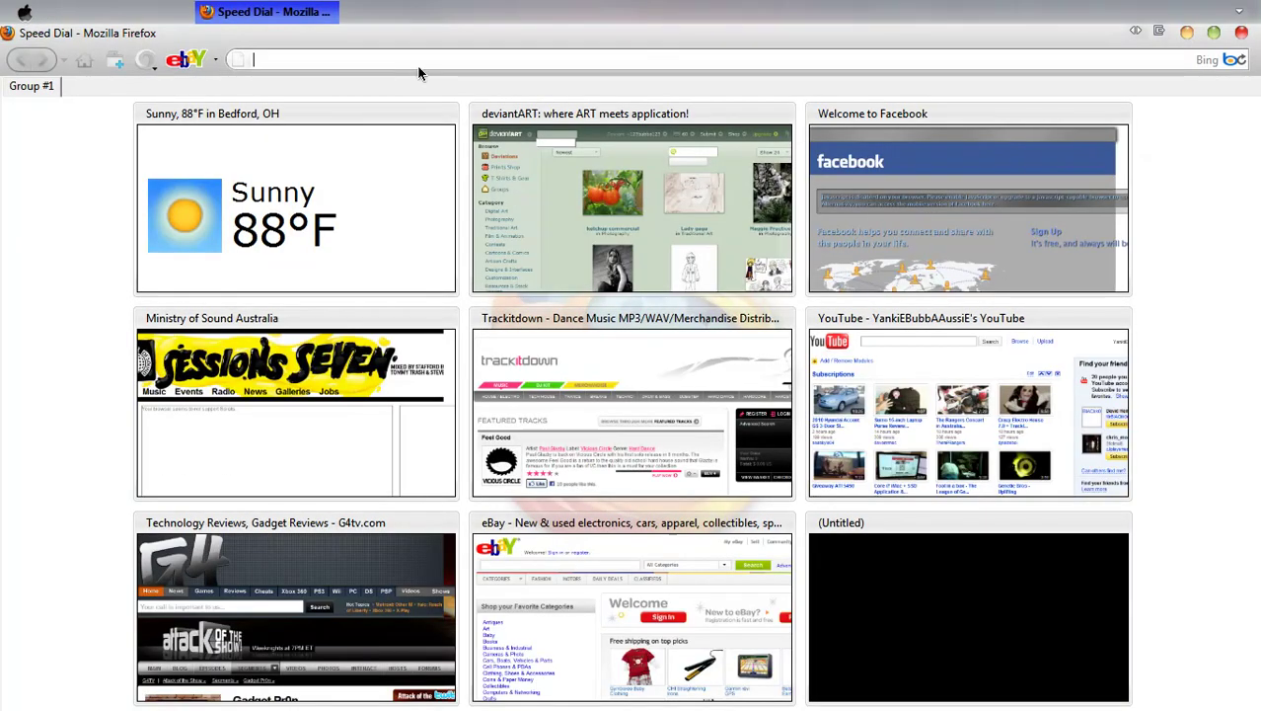
text(finderbar)
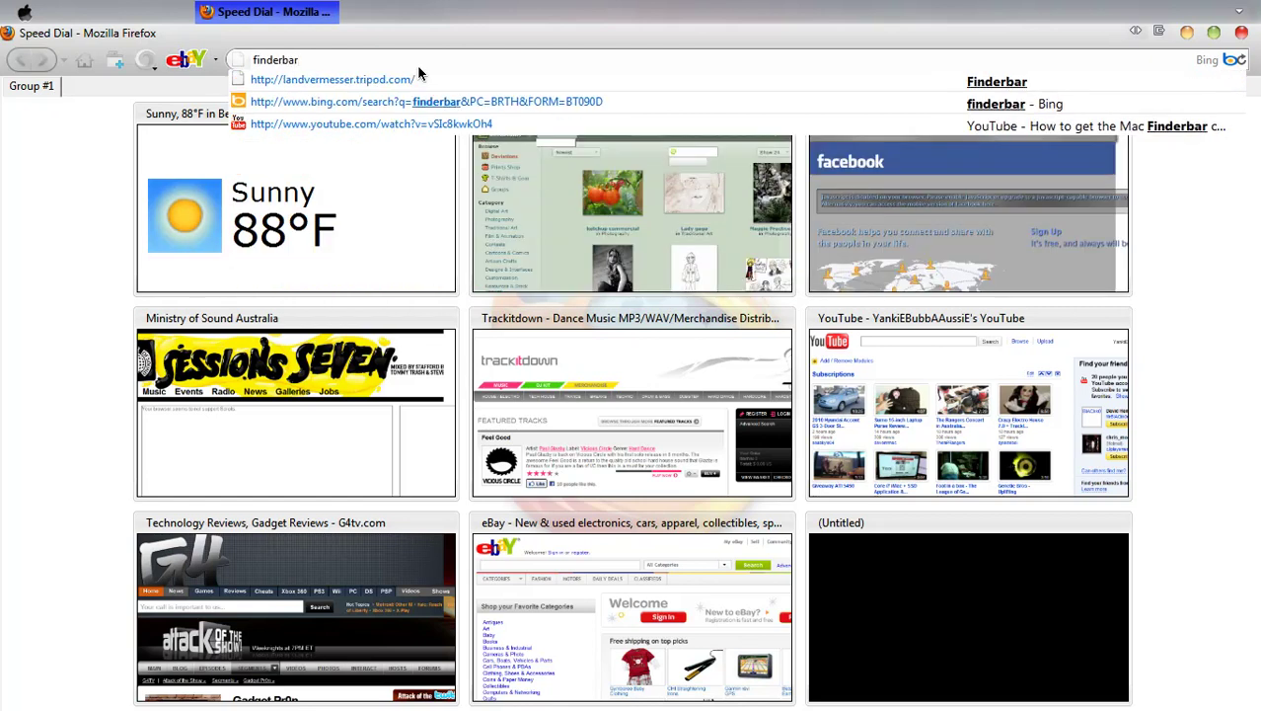
key(Return)
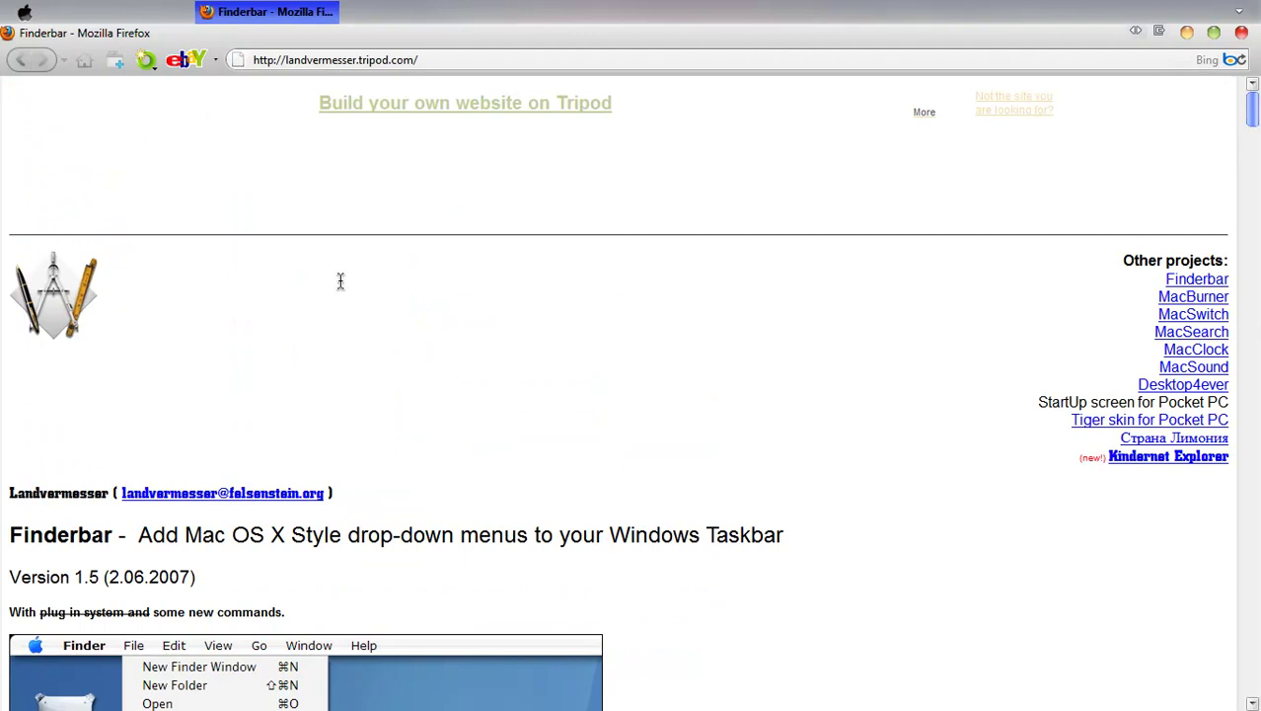
- Download Finderbar Version 1.5 from the page's Download section and open the zip archive in WinRAR
scroll(425, 247, down, 5)
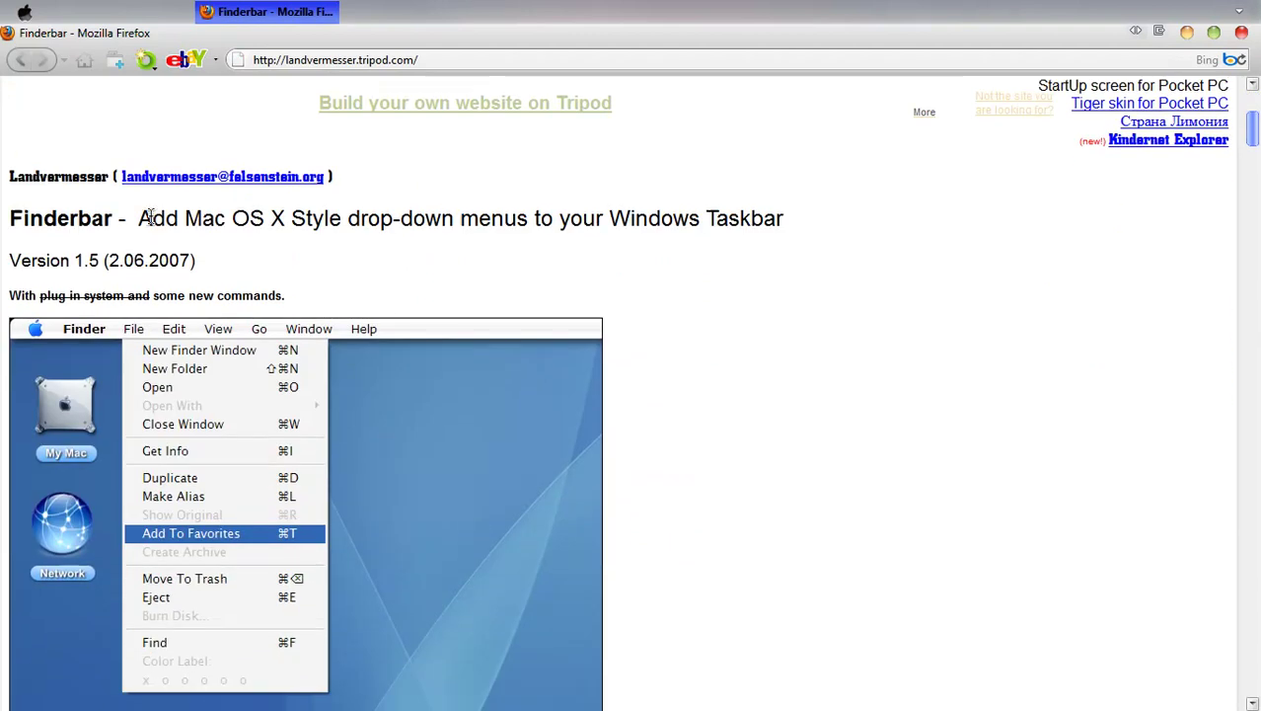
scroll(247, 235, down, 2)
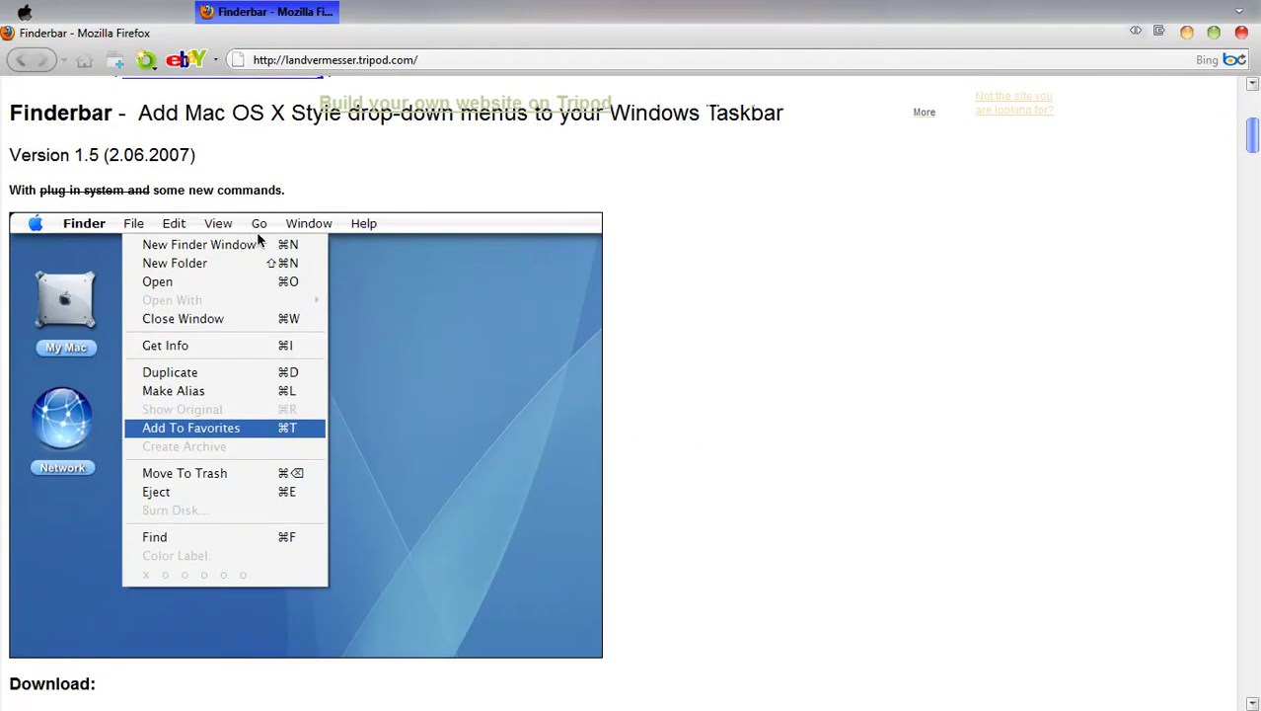
scroll(296, 227, down, 2)
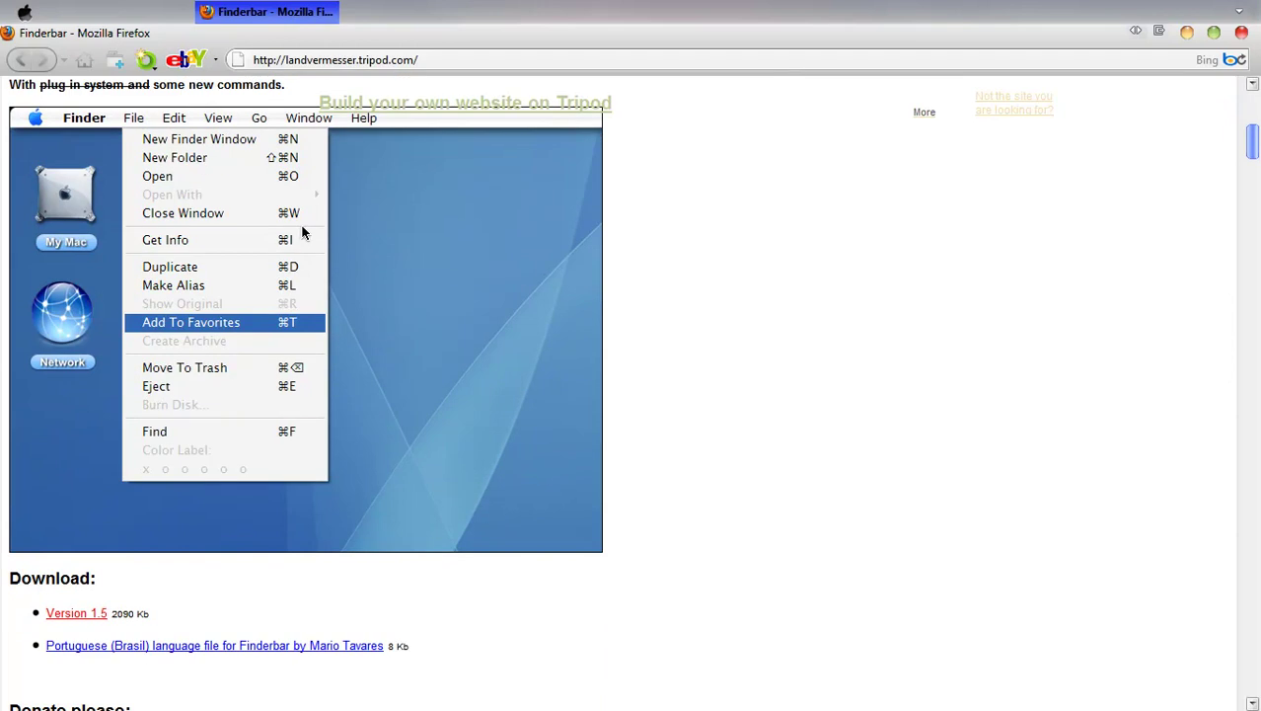
scroll(302, 230, down, 2)
click(77, 508)
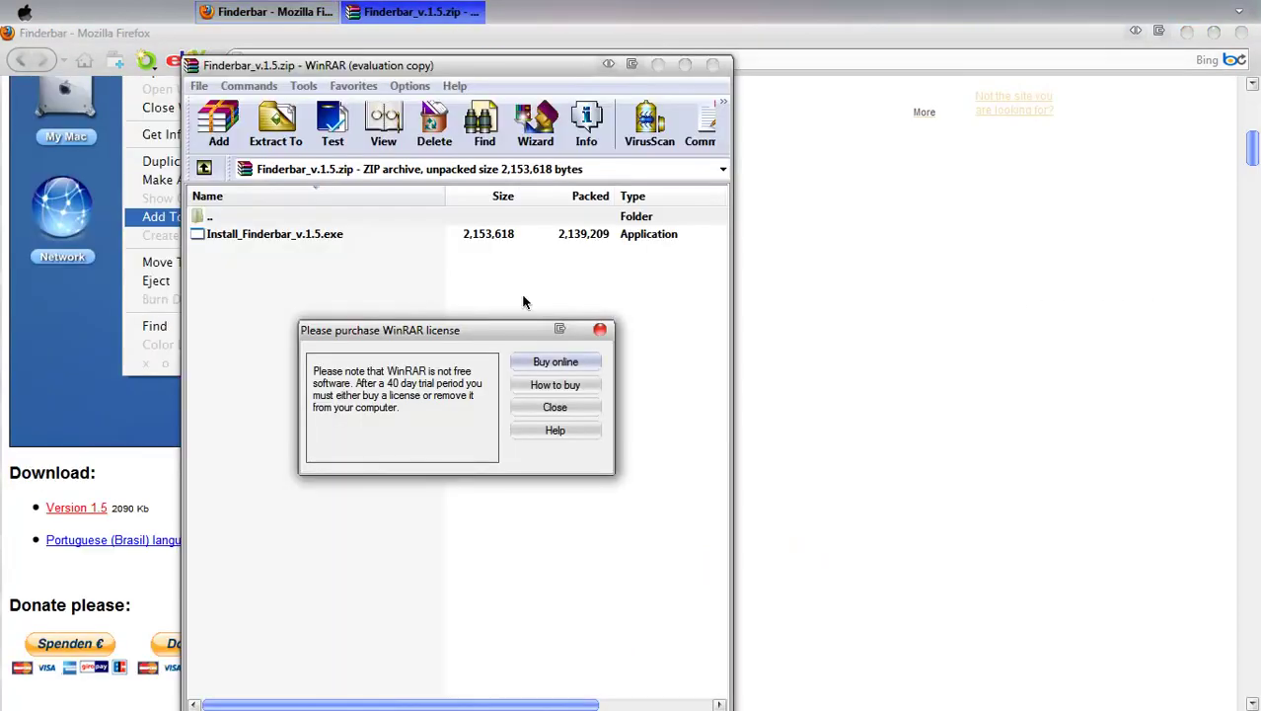
- Dismiss the WinRAR license reminder, extract the Finderbar archive replacing all existing files, and close WinRAR and Firefox
click(577, 408)
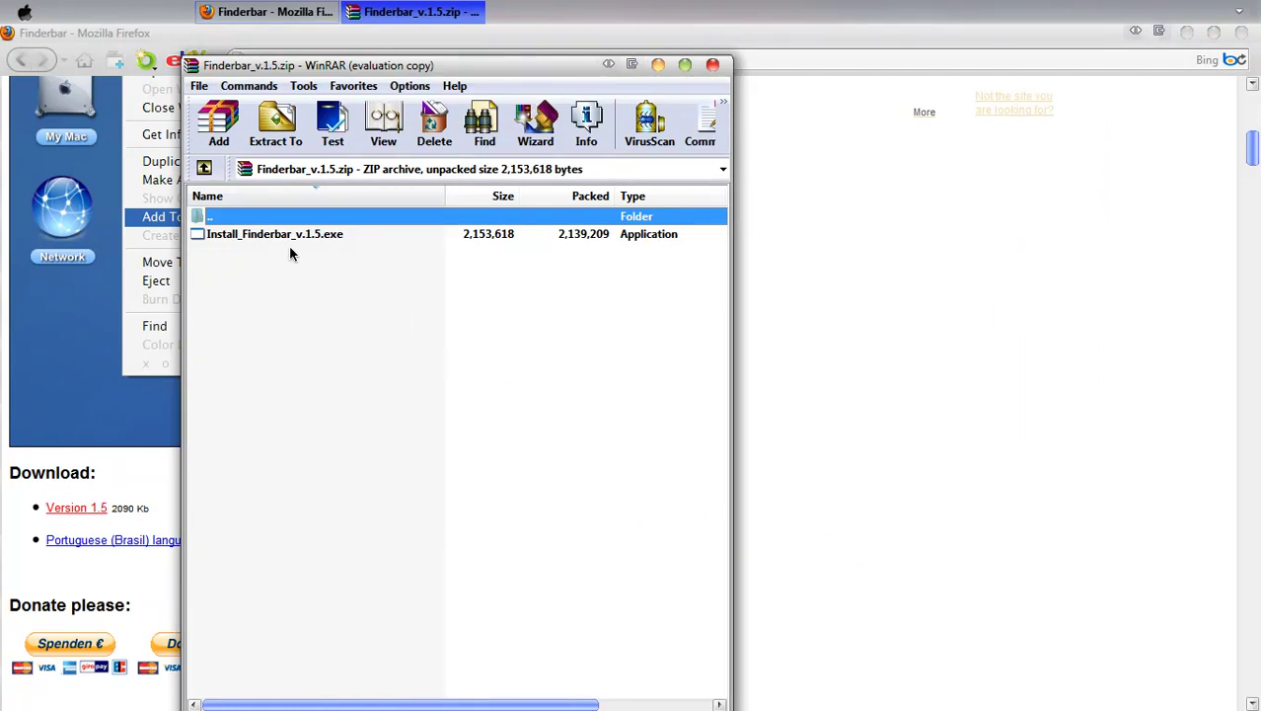
click(276, 120)
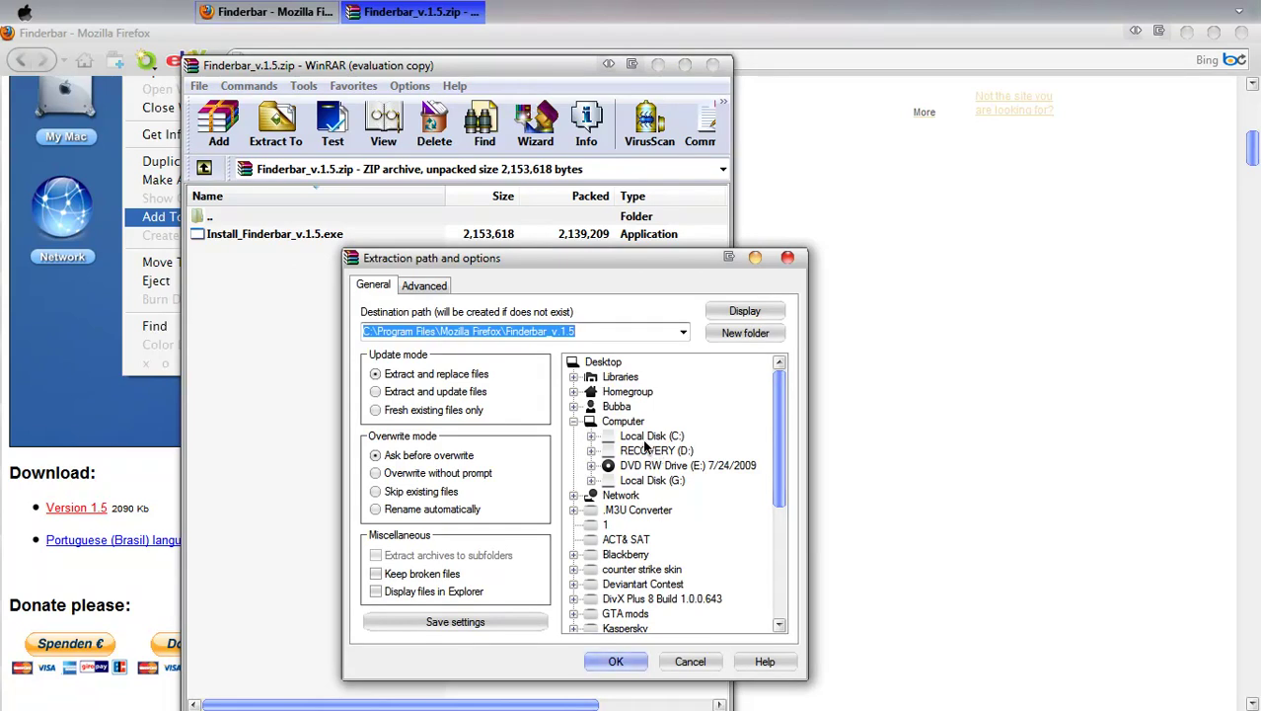
click(616, 661)
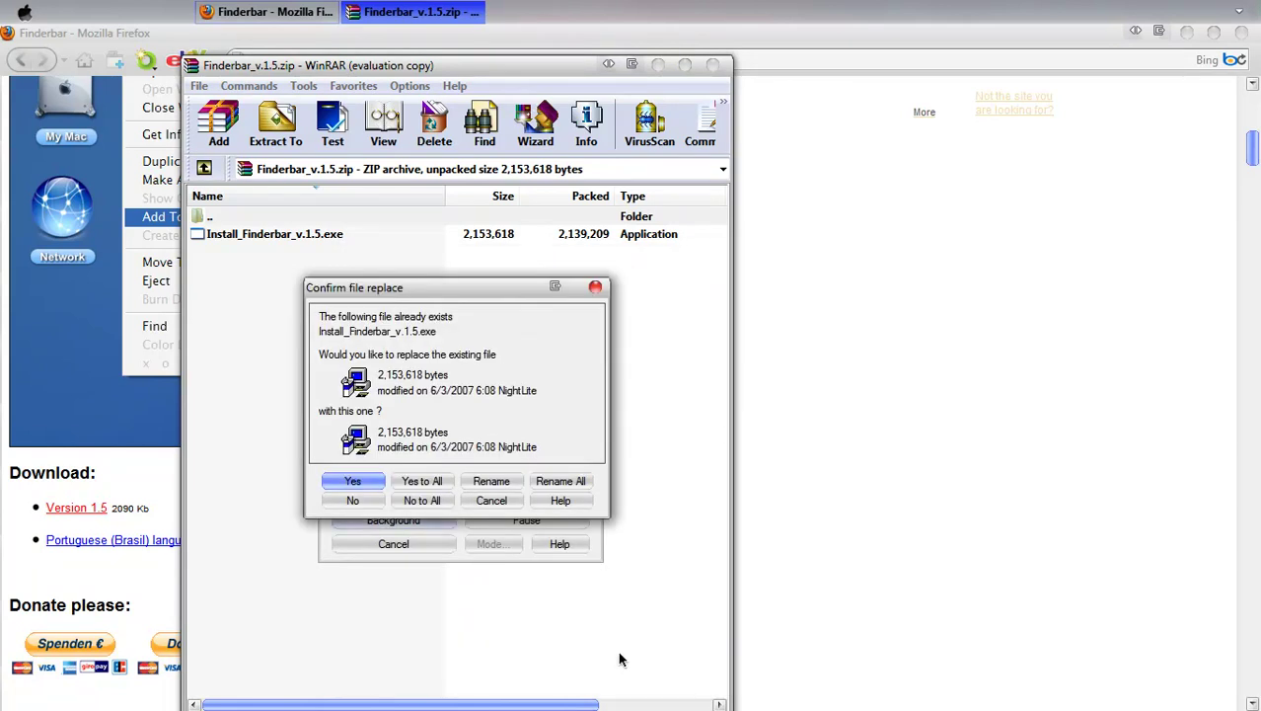
click(422, 482)
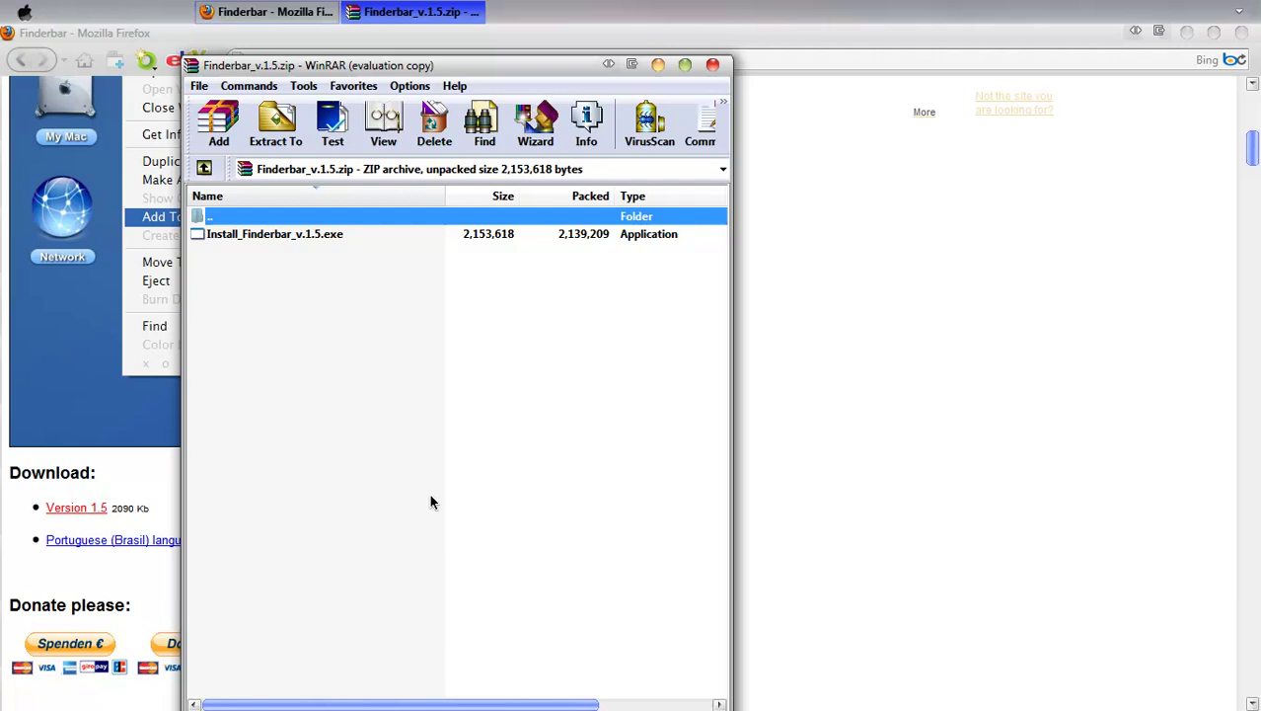
click(712, 66)
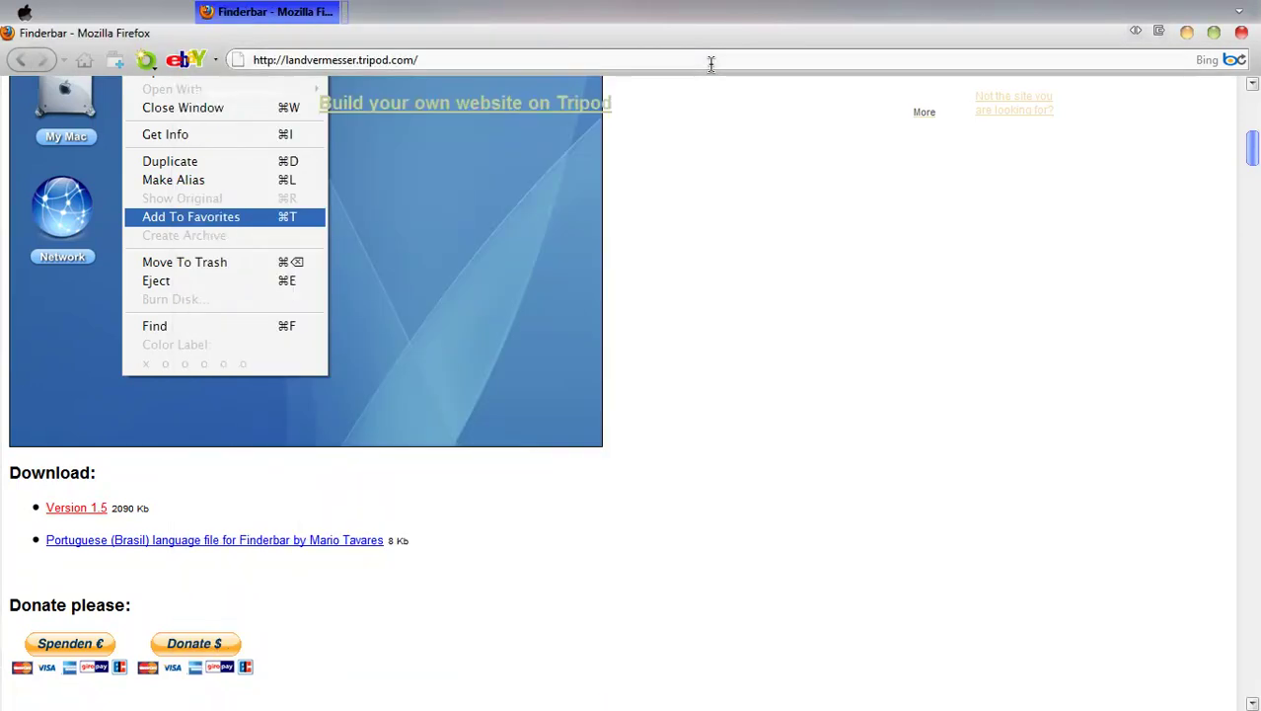
click(1242, 33)
- Open the Themes Stuff folder in a Computer window
click(23, 12)
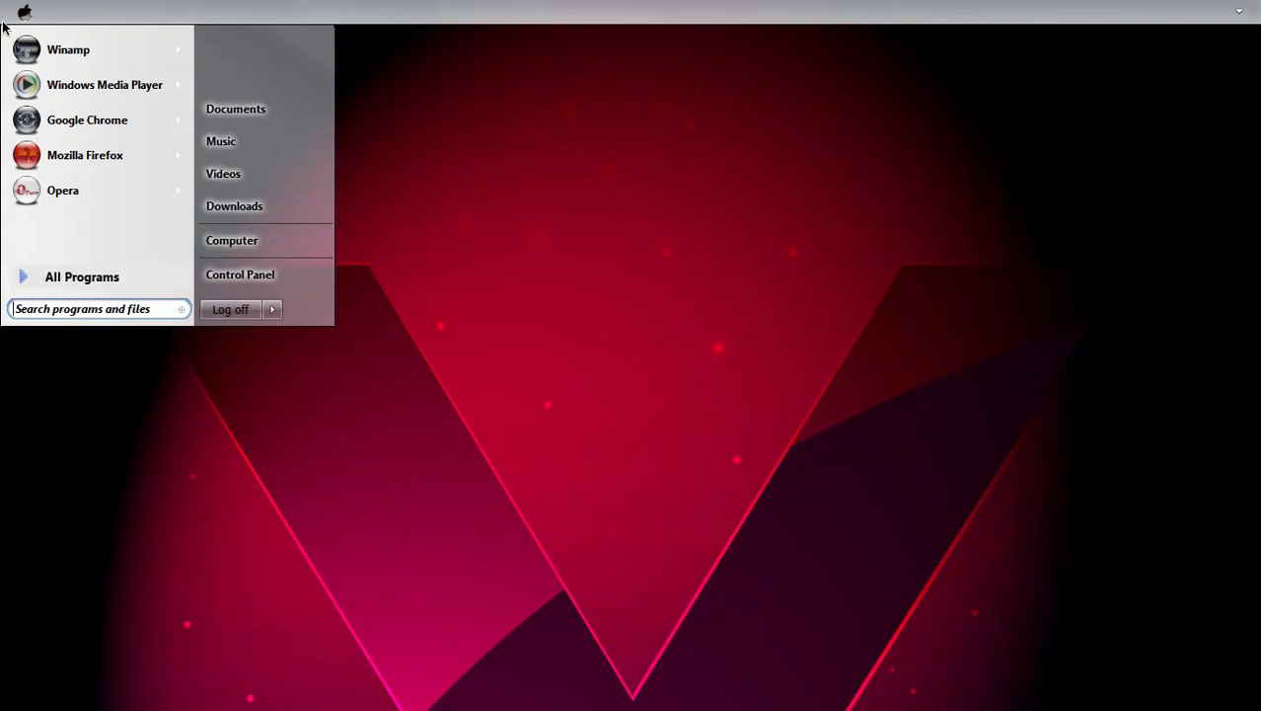
click(257, 246)
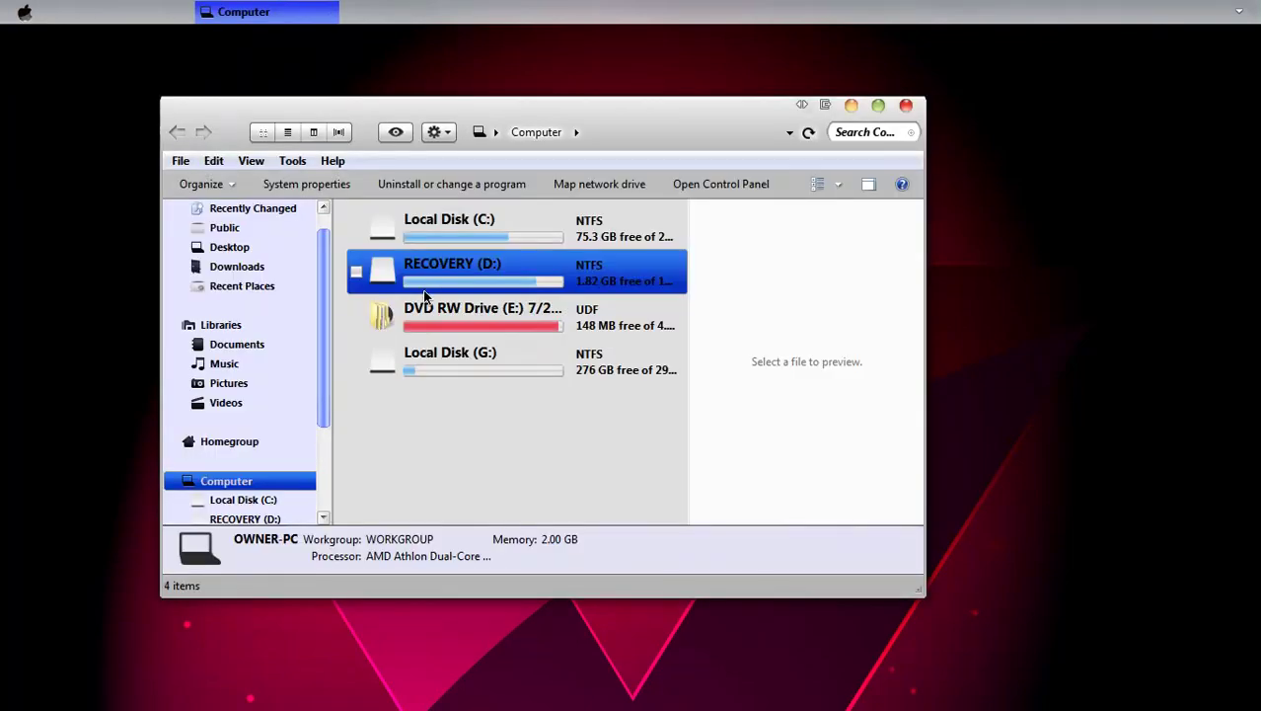
click(495, 132)
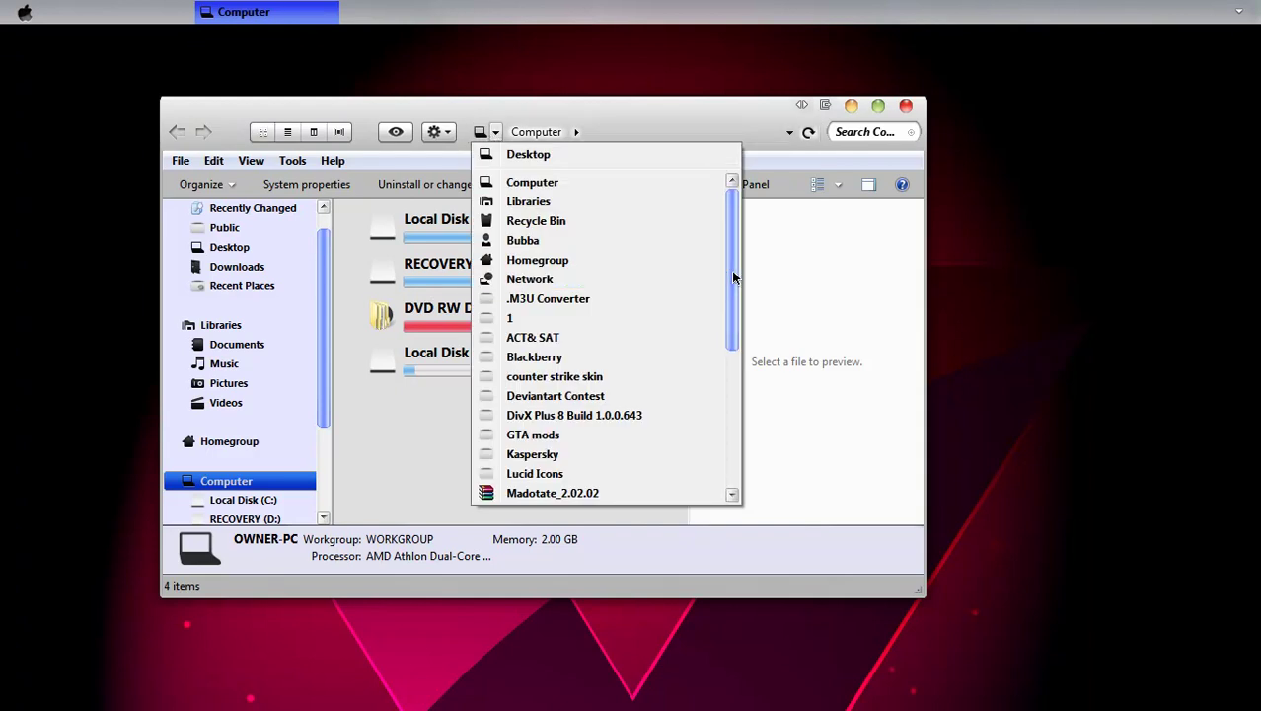
drag(731, 271, 732, 435)
click(583, 395)
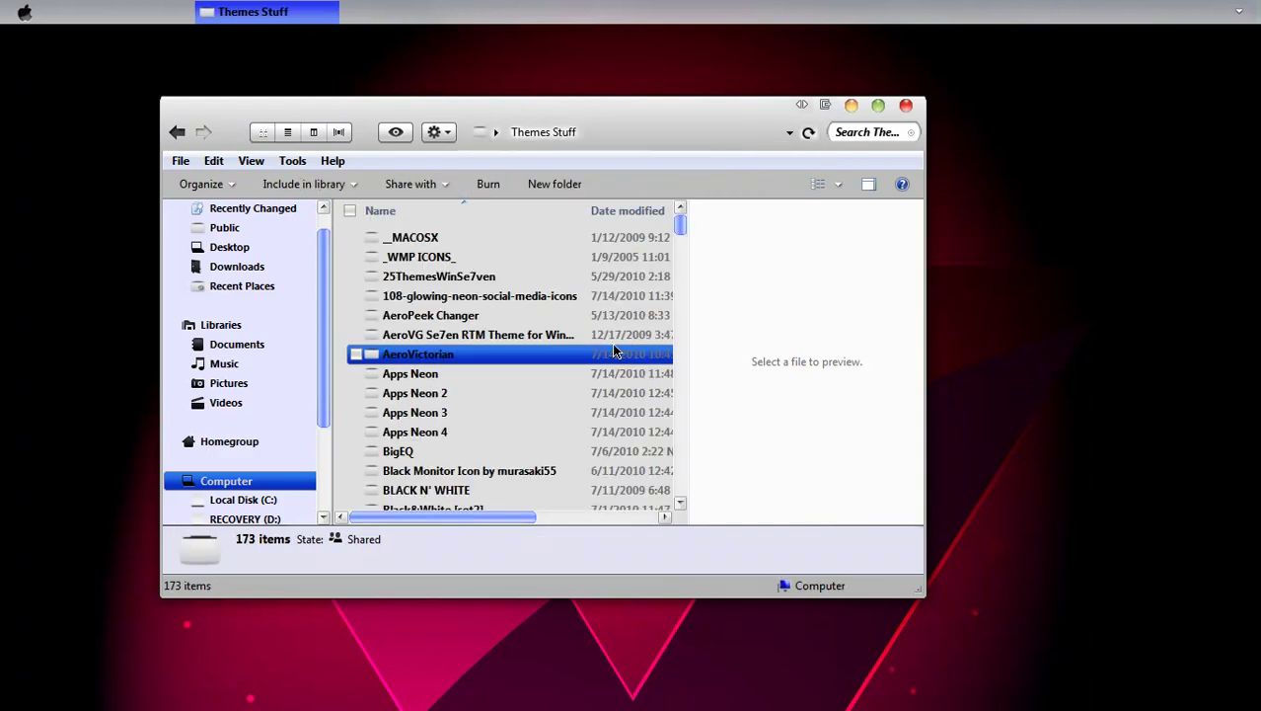
- Run Install_Finderbar_v.1.5 and install Finderbar for the current user in C:\Program Files\Finderbar 1.5
drag(680, 225, 679, 406)
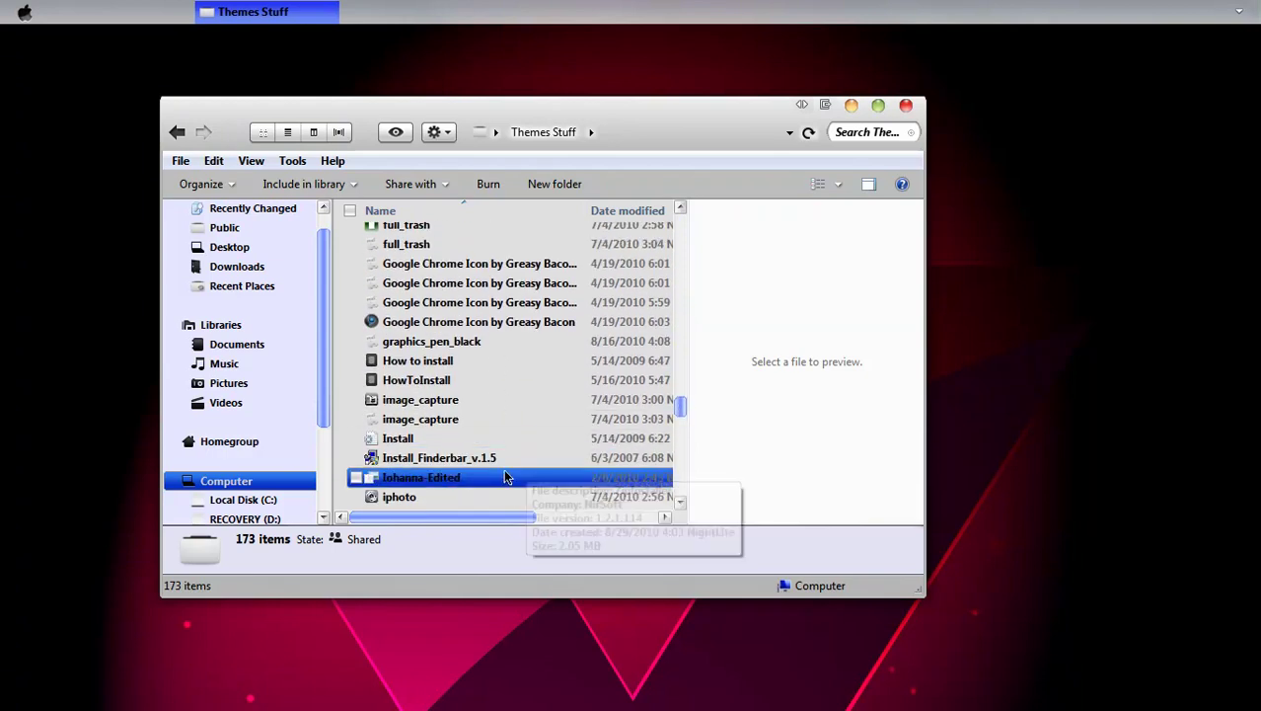
mouse_move(506, 466)
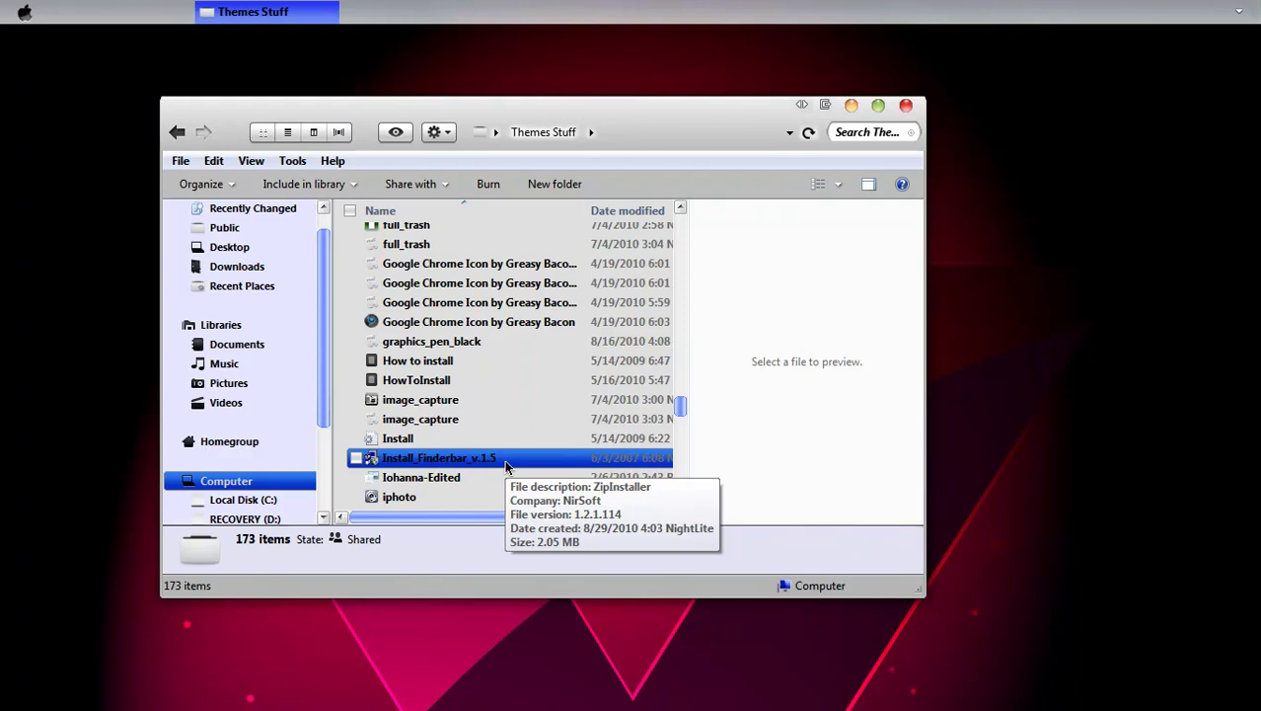
double_click(507, 464)
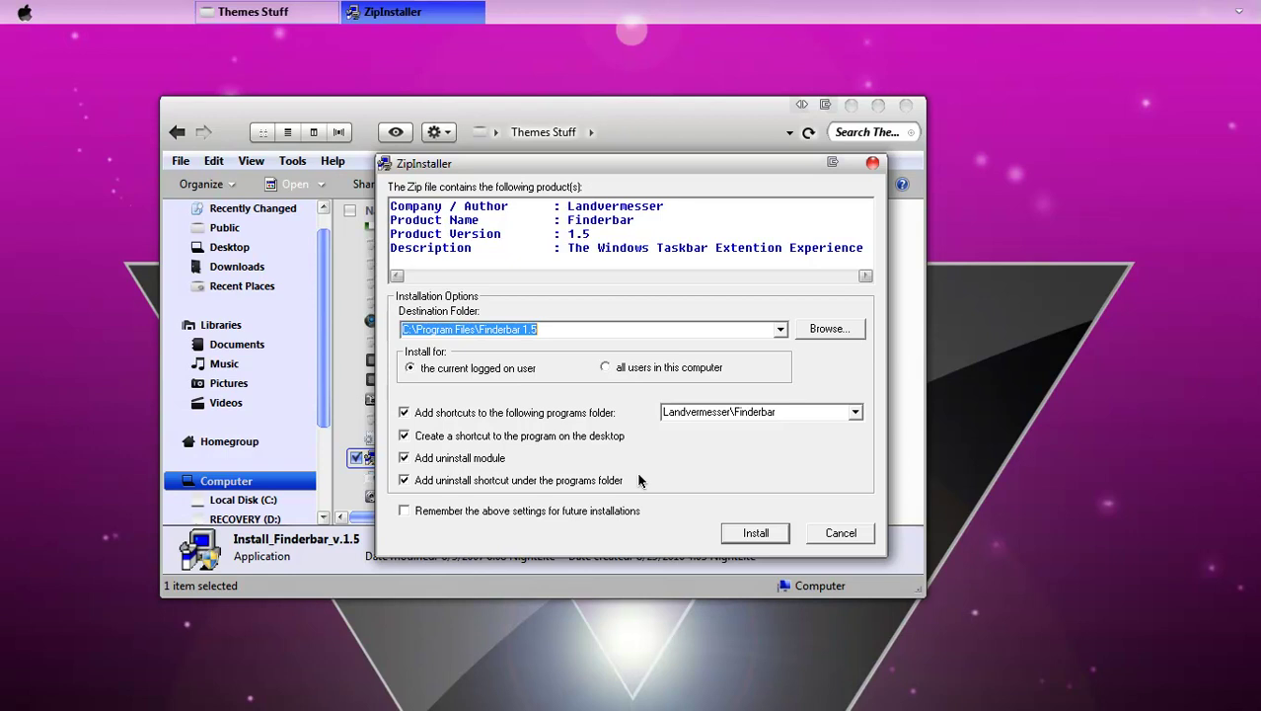
click(742, 534)
click(689, 439)
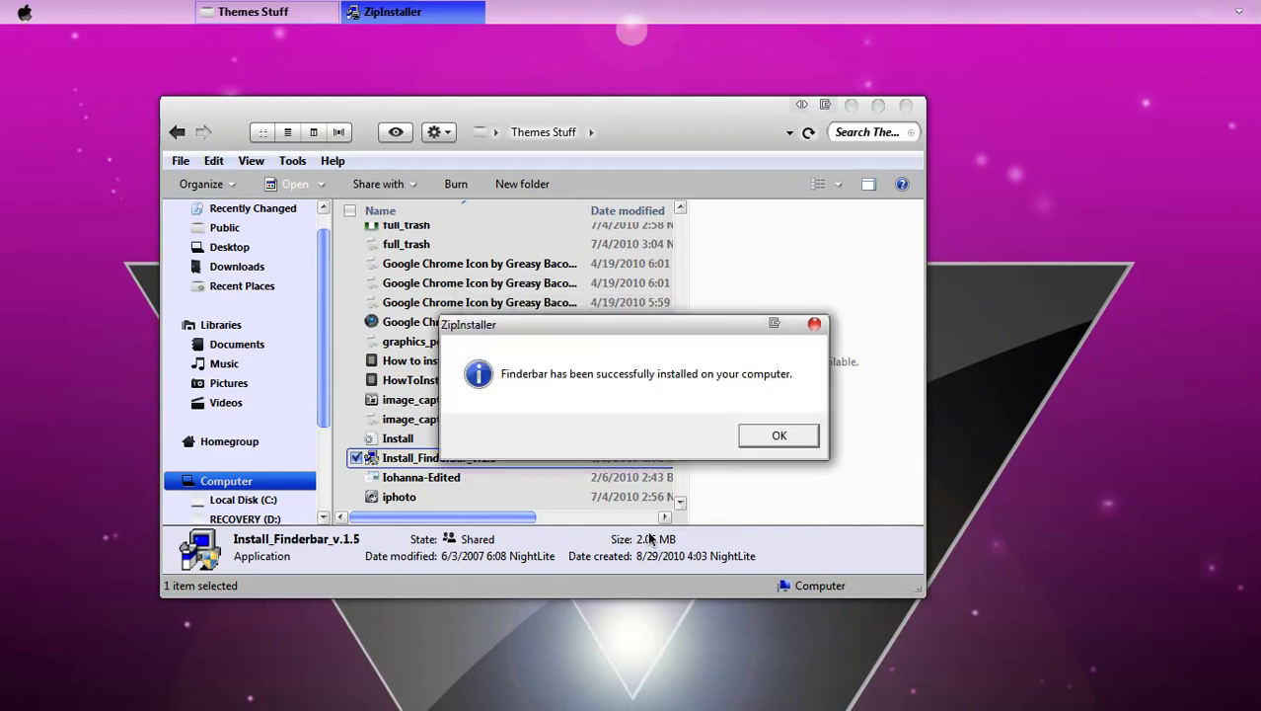
click(779, 436)
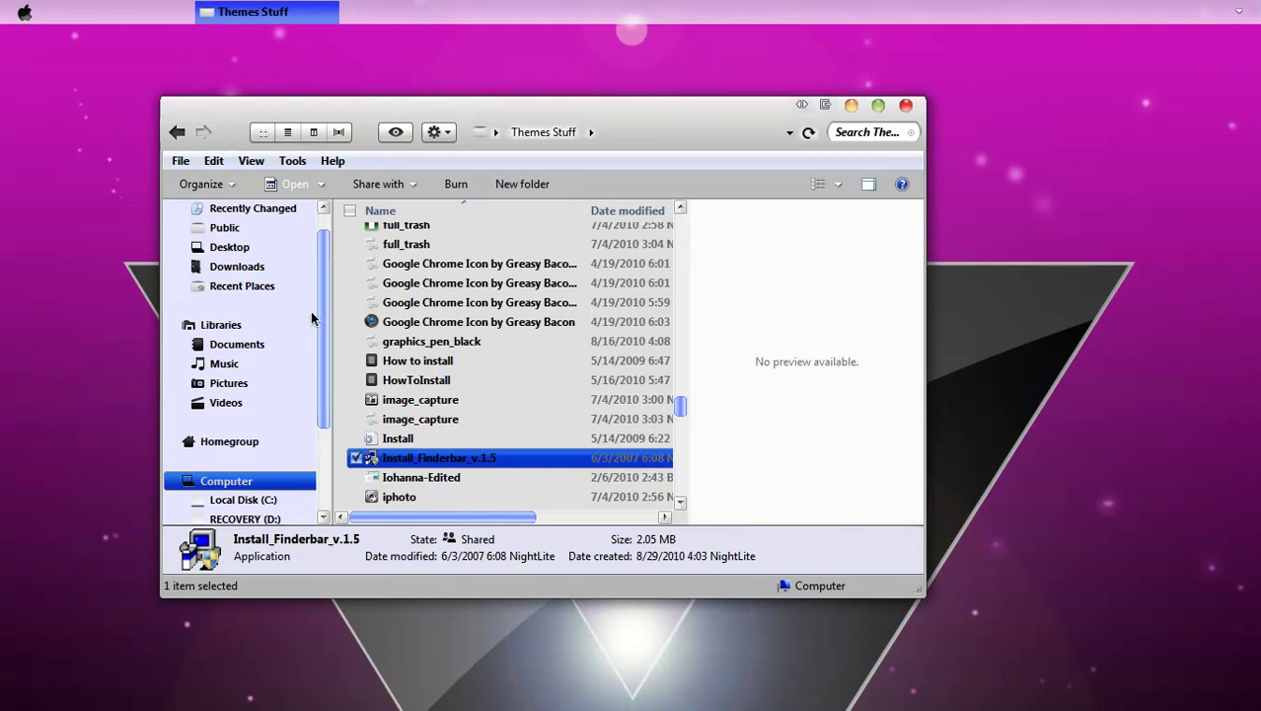
click(783, 448)
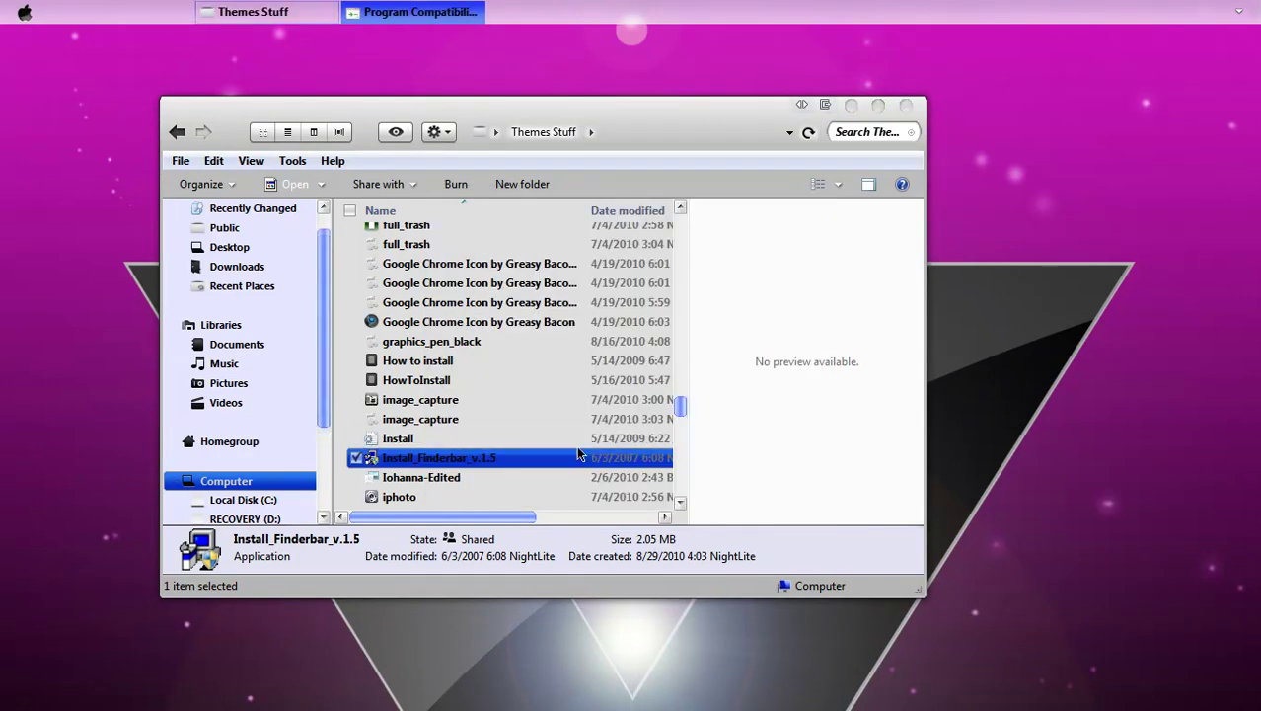
- Open the Program Files folder on Local Disk (C:)
drag(320, 337, 320, 410)
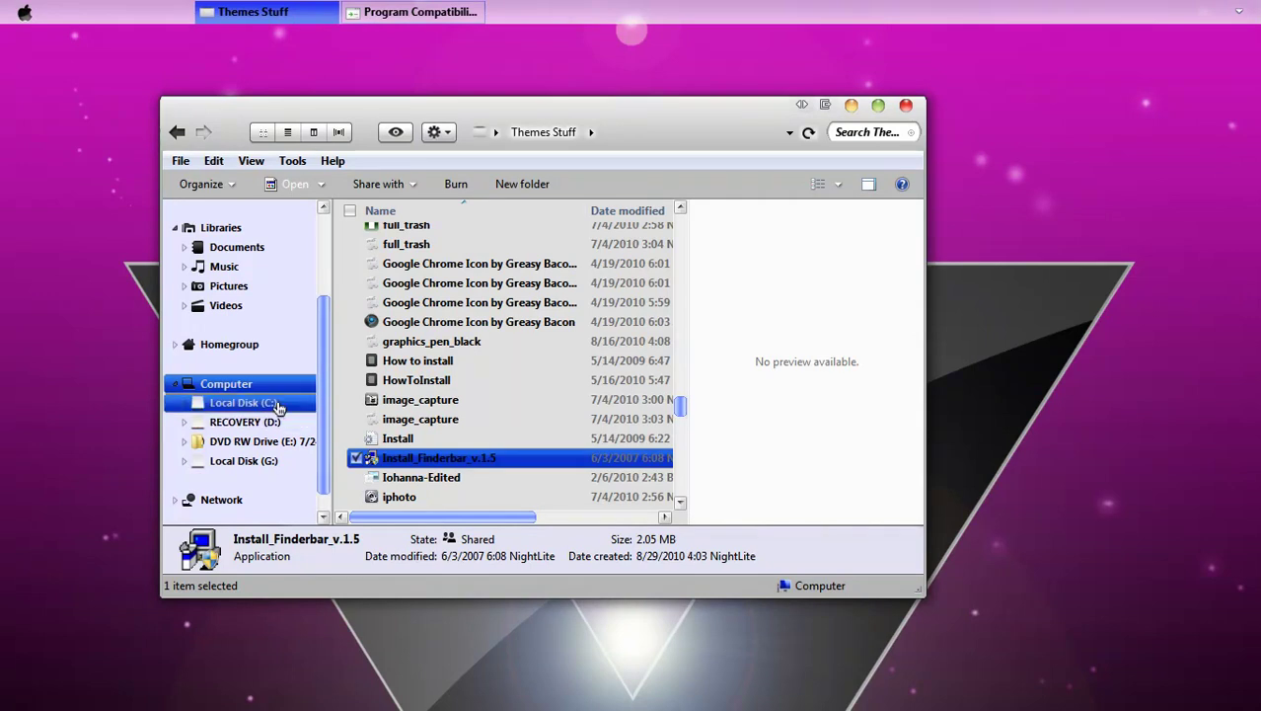
click(278, 405)
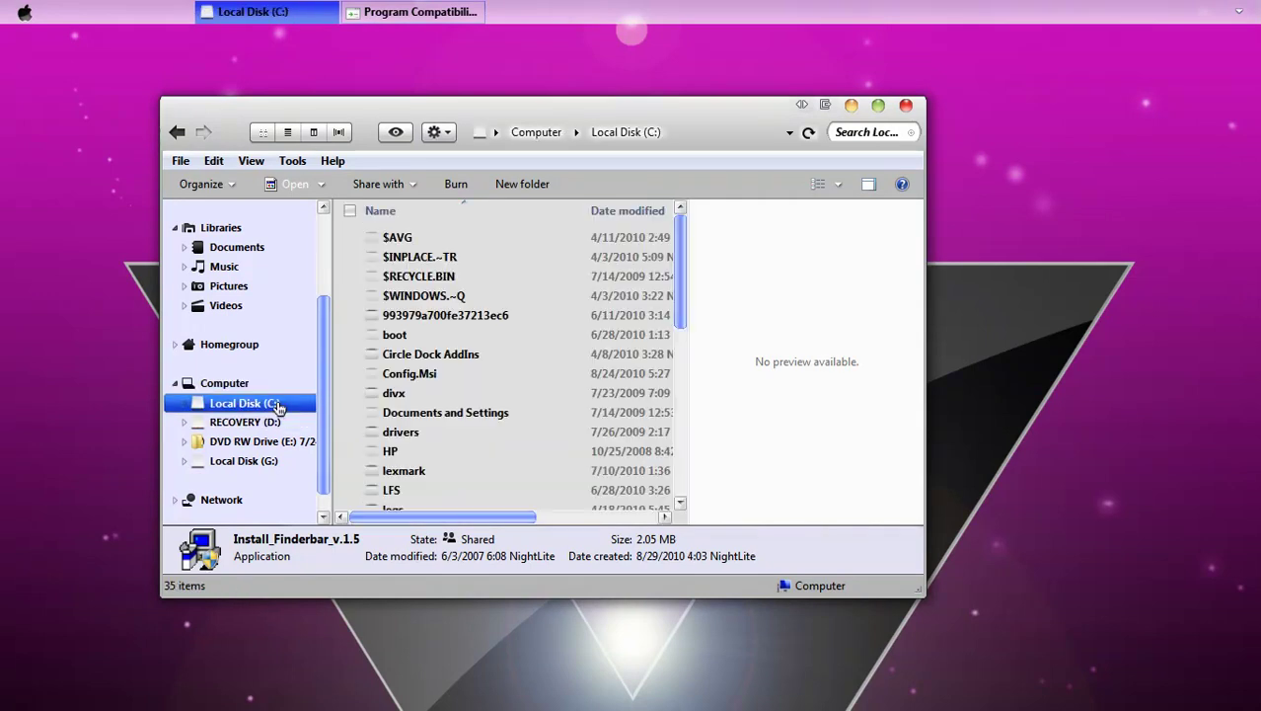
scroll(682, 292, down, 1)
scroll(682, 292, down, 3)
click(526, 403)
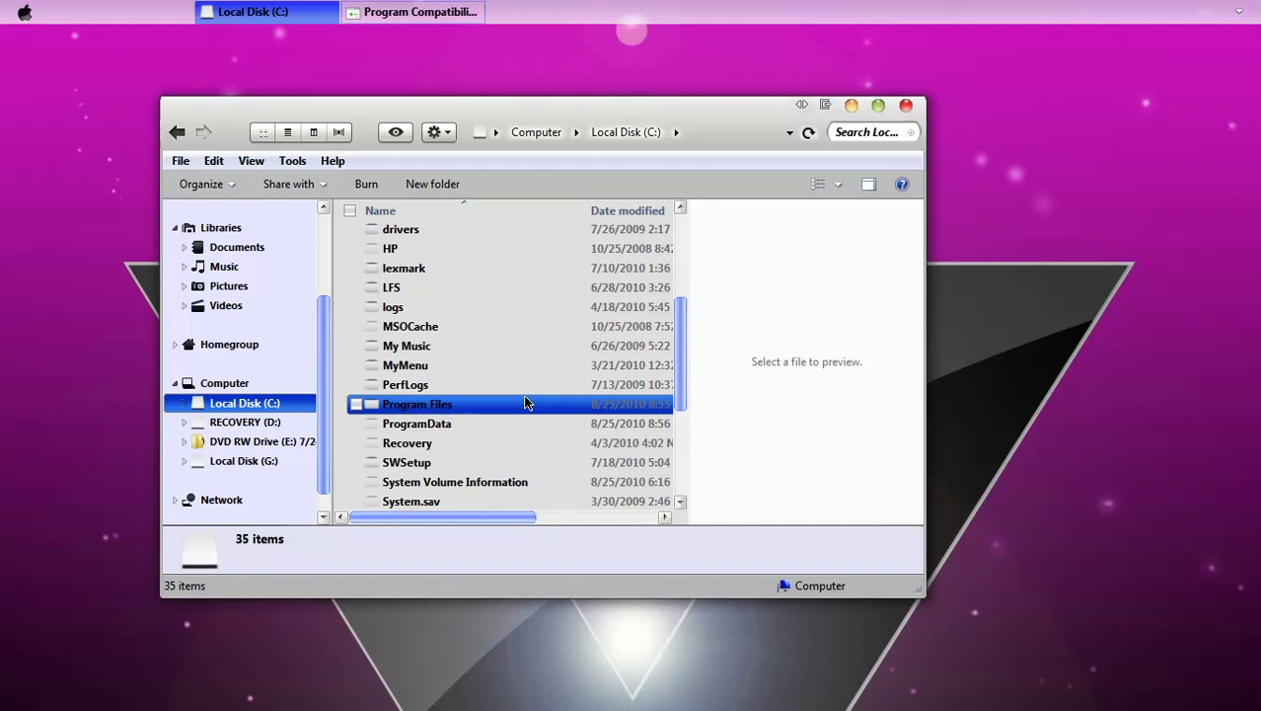
double_click(526, 403)
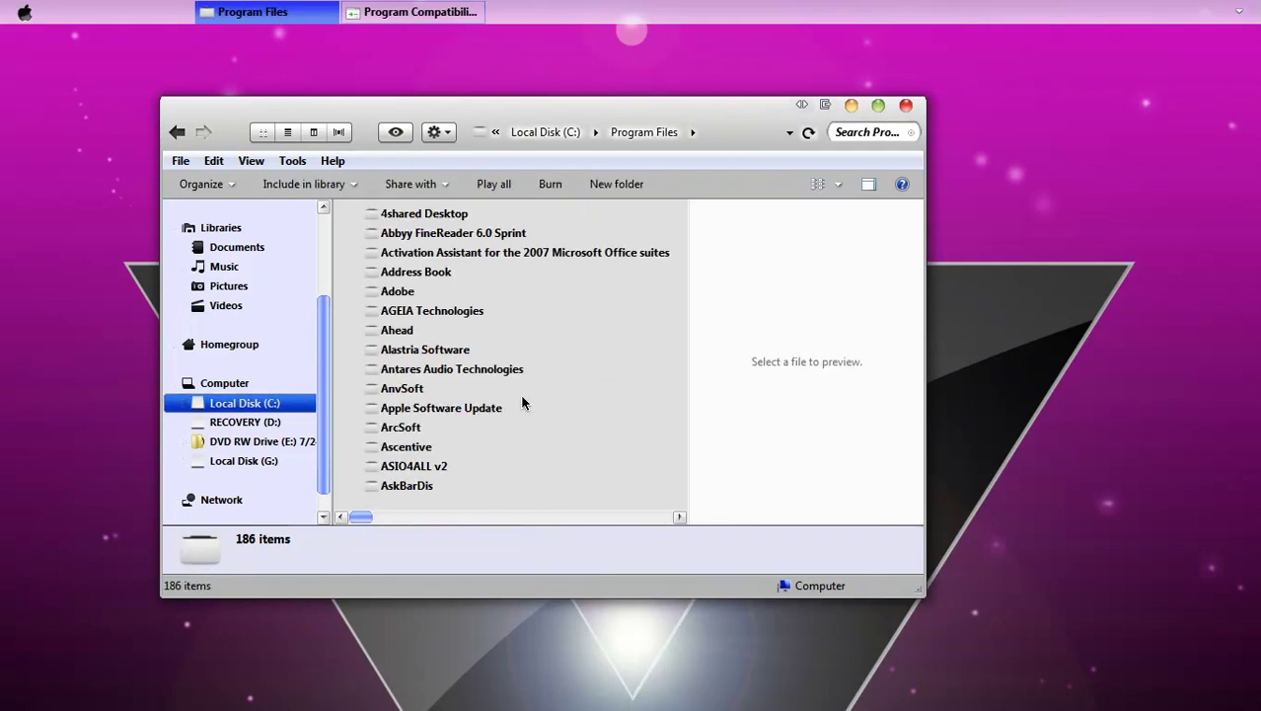
- Find and open the Finderbar 1.5 folder inside Program Files
scroll(560, 388, down, 2)
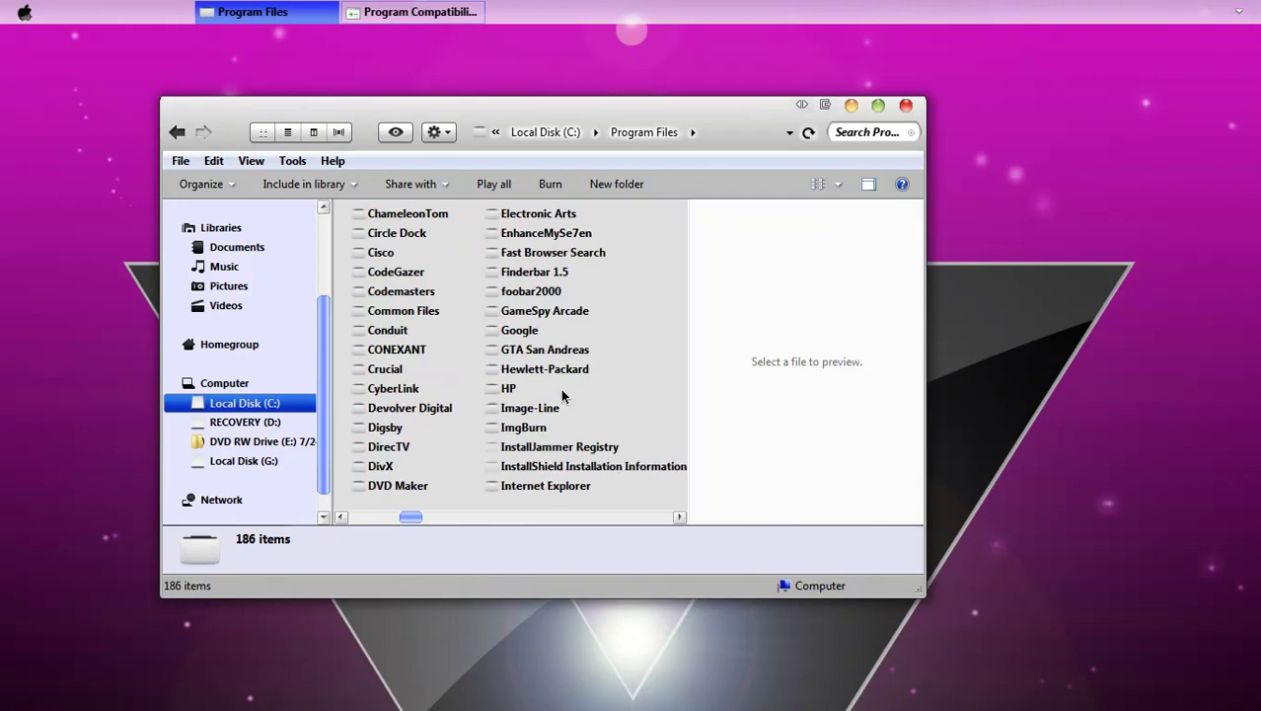
click(544, 253)
click(538, 273)
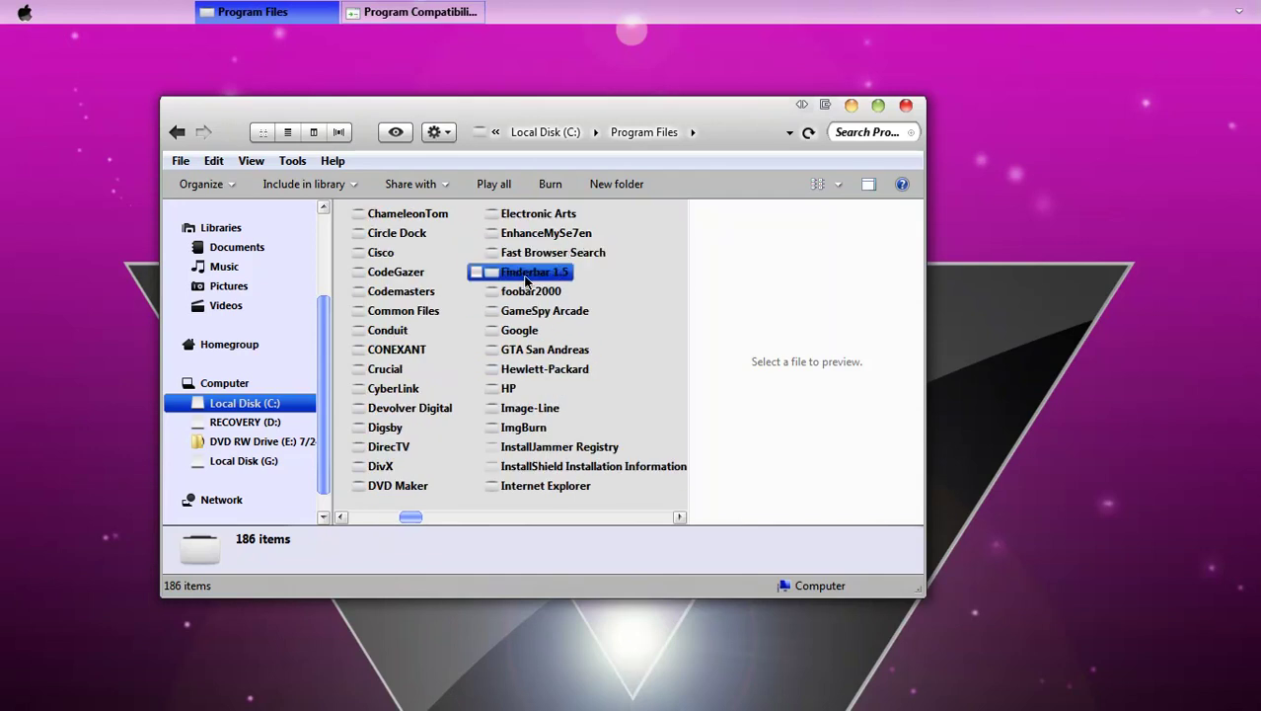
scroll(524, 283, down, 1)
click(525, 283)
double_click(405, 273)
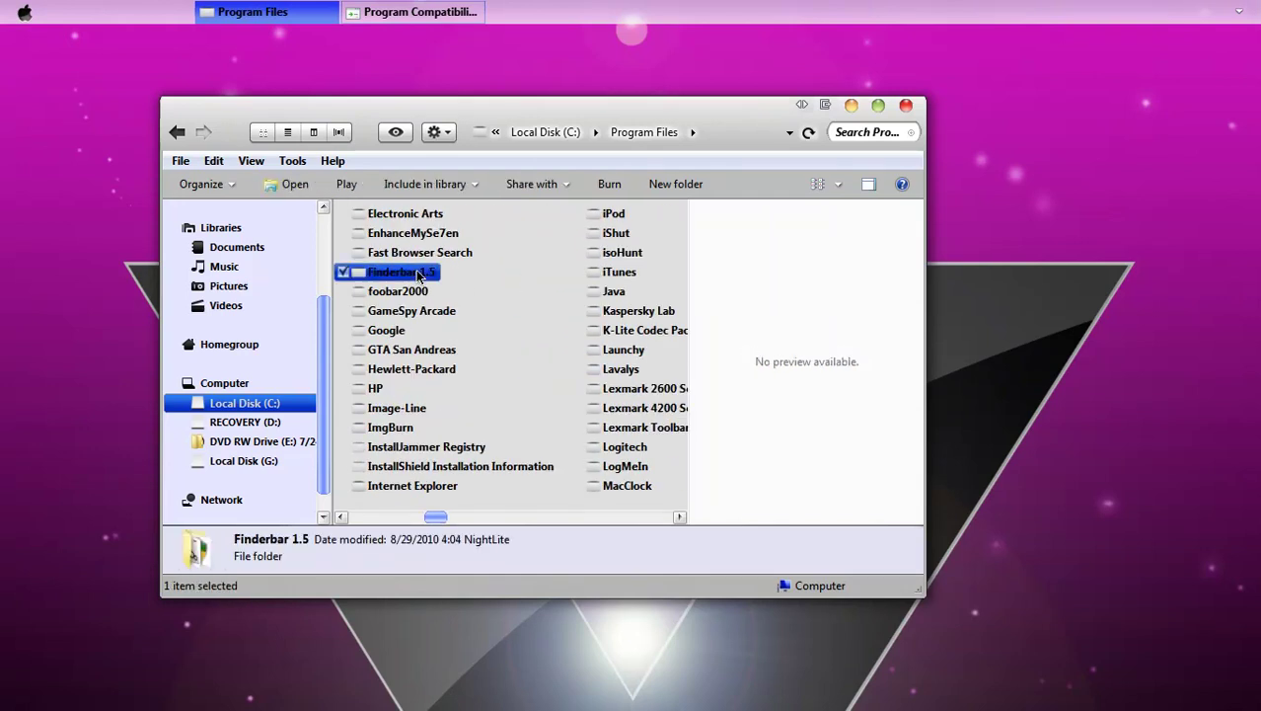
- Start the Finderbar_Engine application and close the folder window
scroll(553, 356, down, 1)
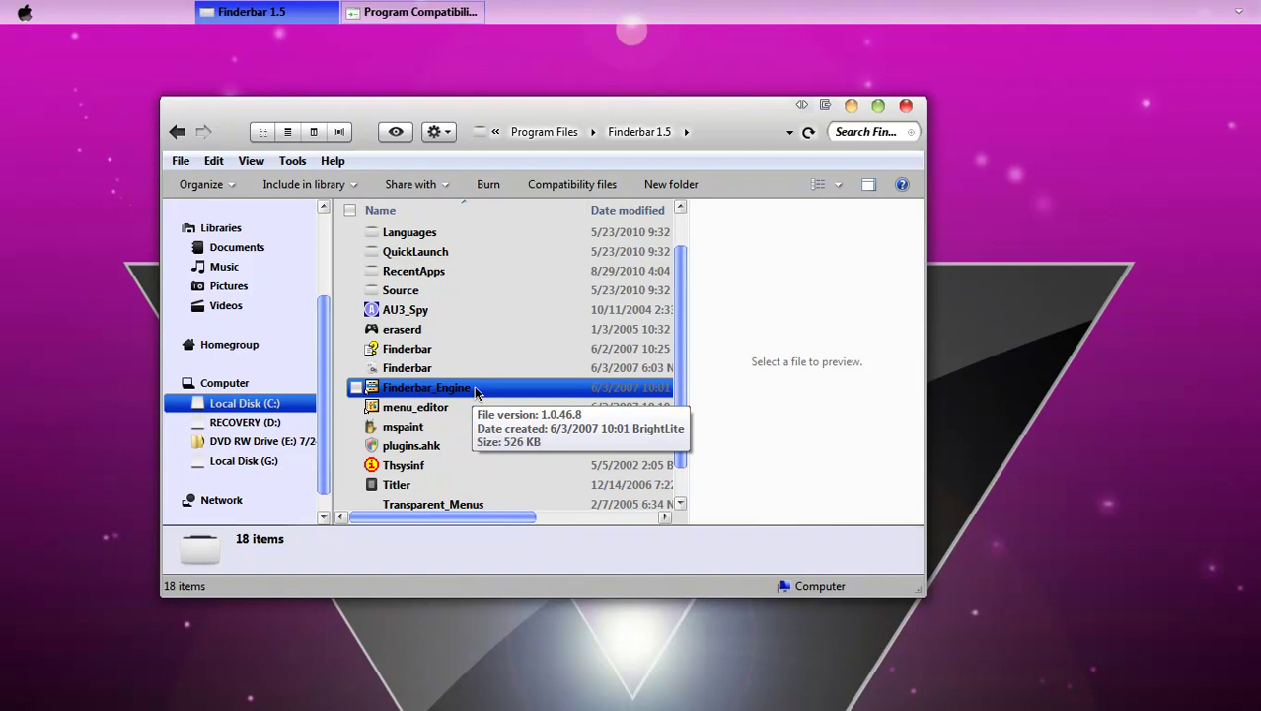
click(473, 386)
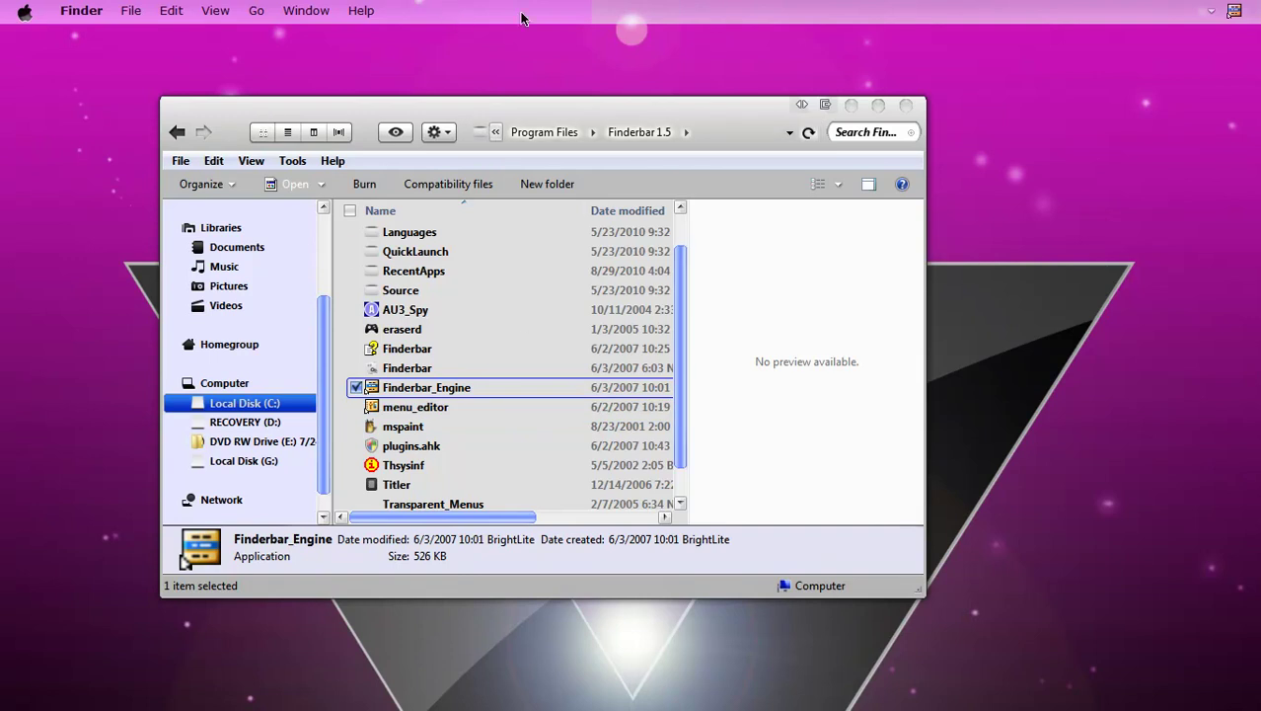
click(906, 106)
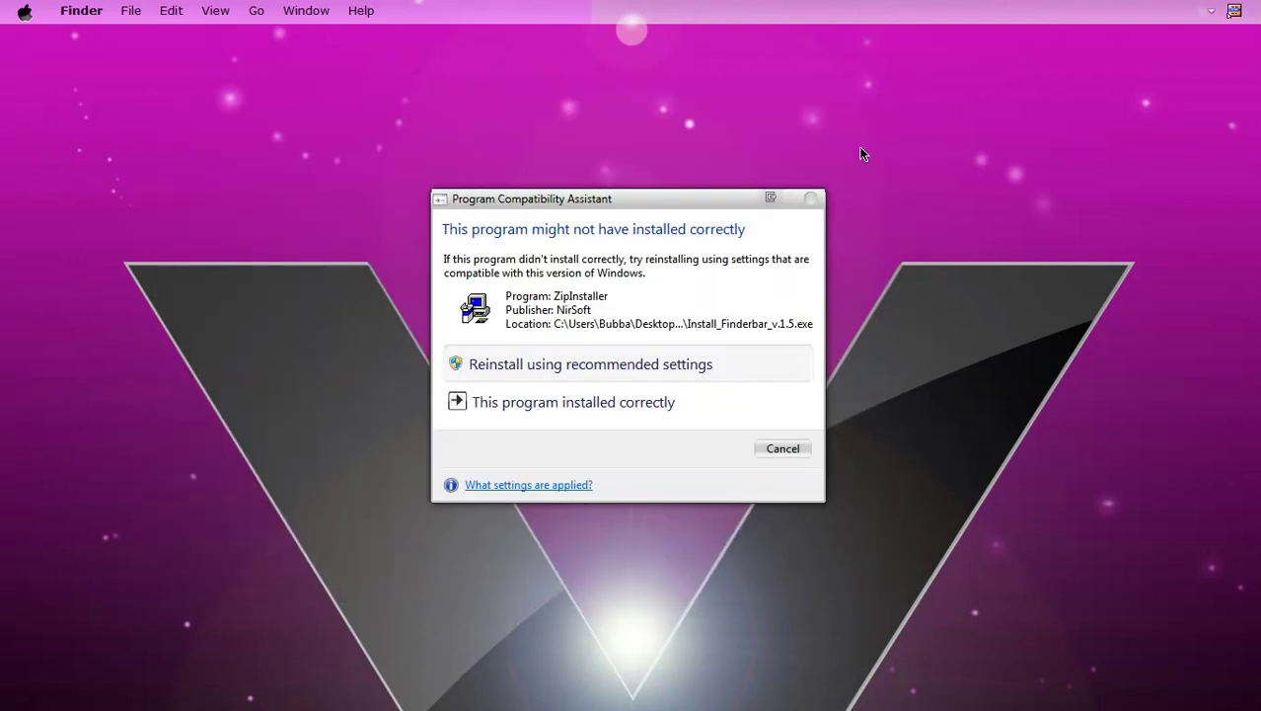
- Dismiss the Program Compatibility Assistant and choose Skin It! for the Finderbar, closing the Start menu again
click(809, 199)
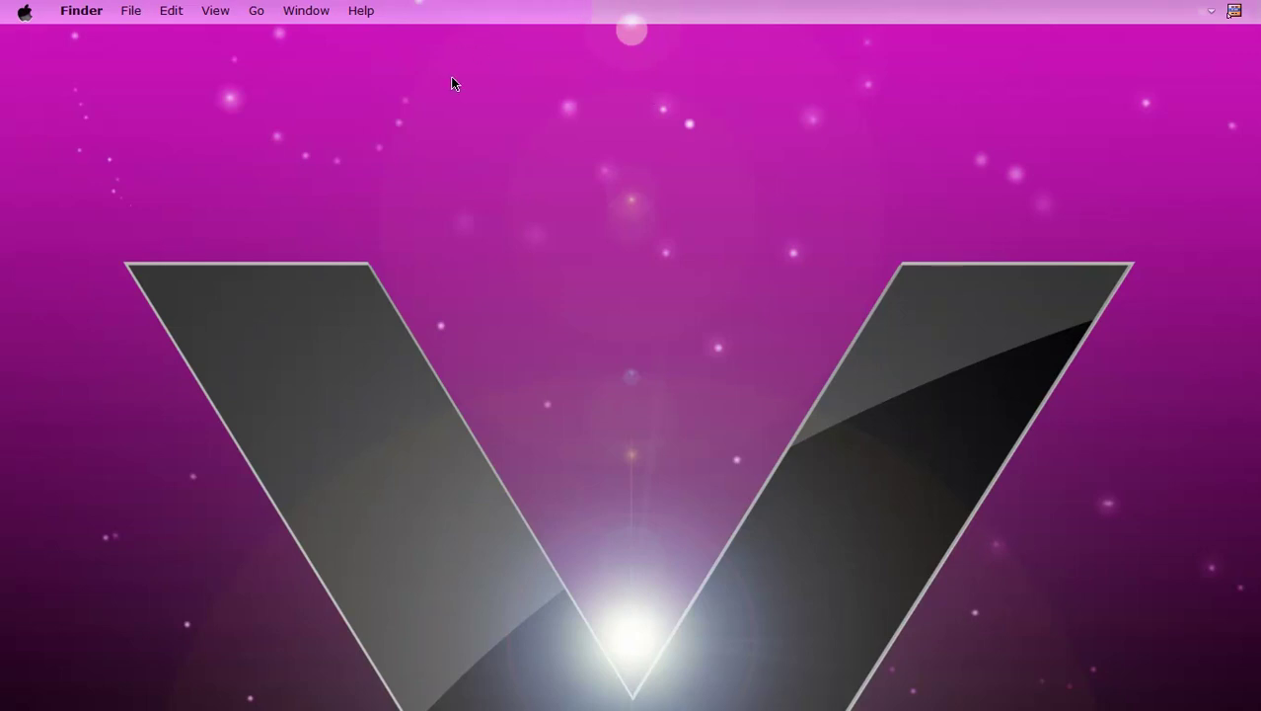
right_click(443, 17)
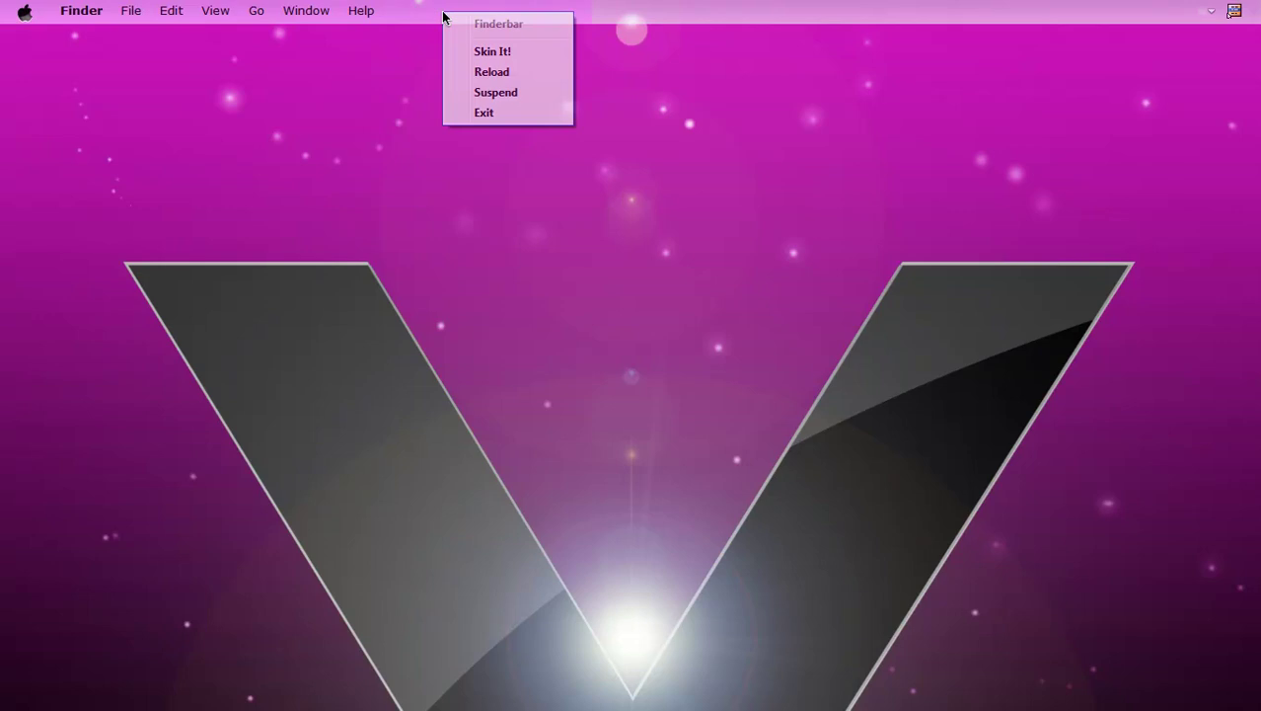
click(475, 52)
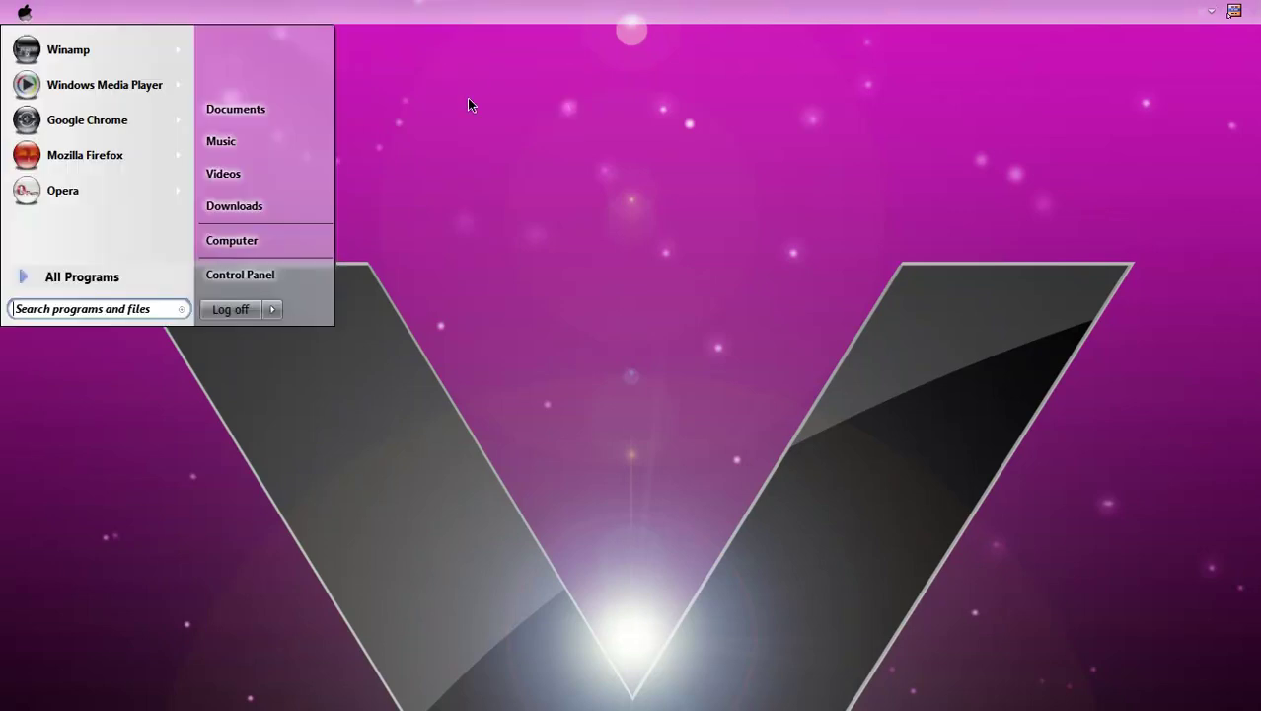
click(469, 184)
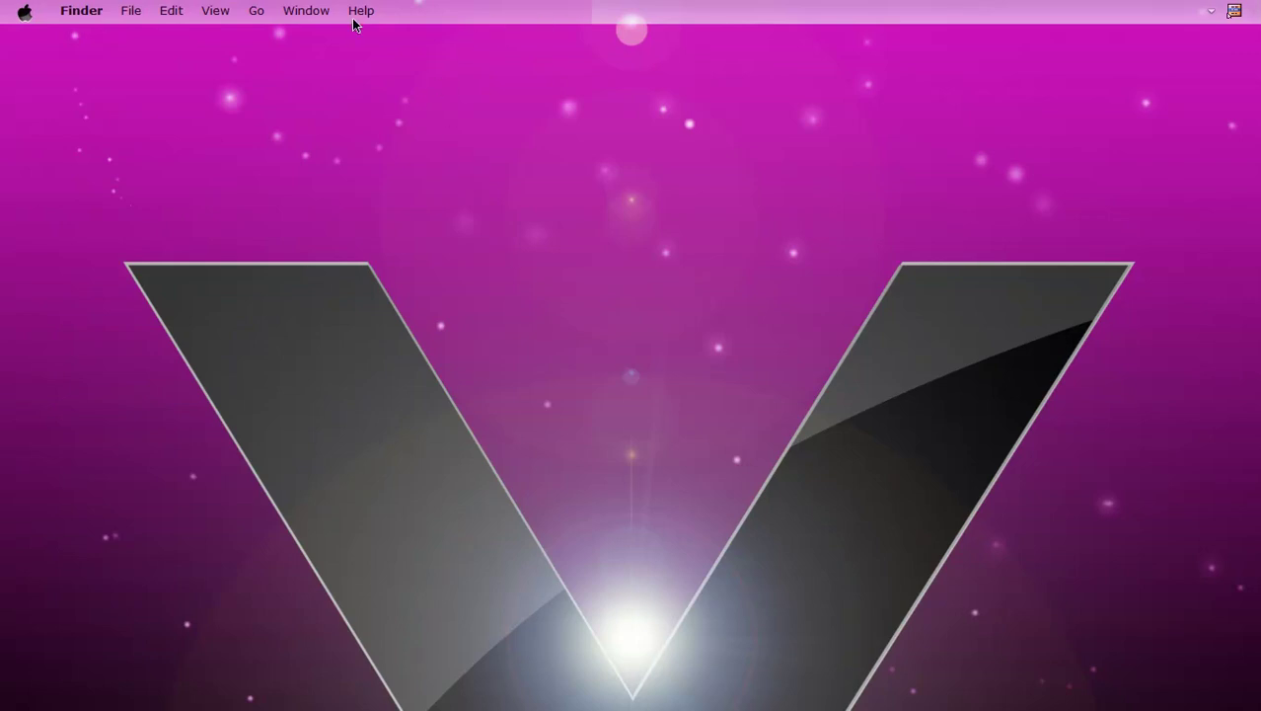
- Apply Finderbar's view options with transparent Finderbar menus, Windows menus and Windows taskbar
click(227, 16)
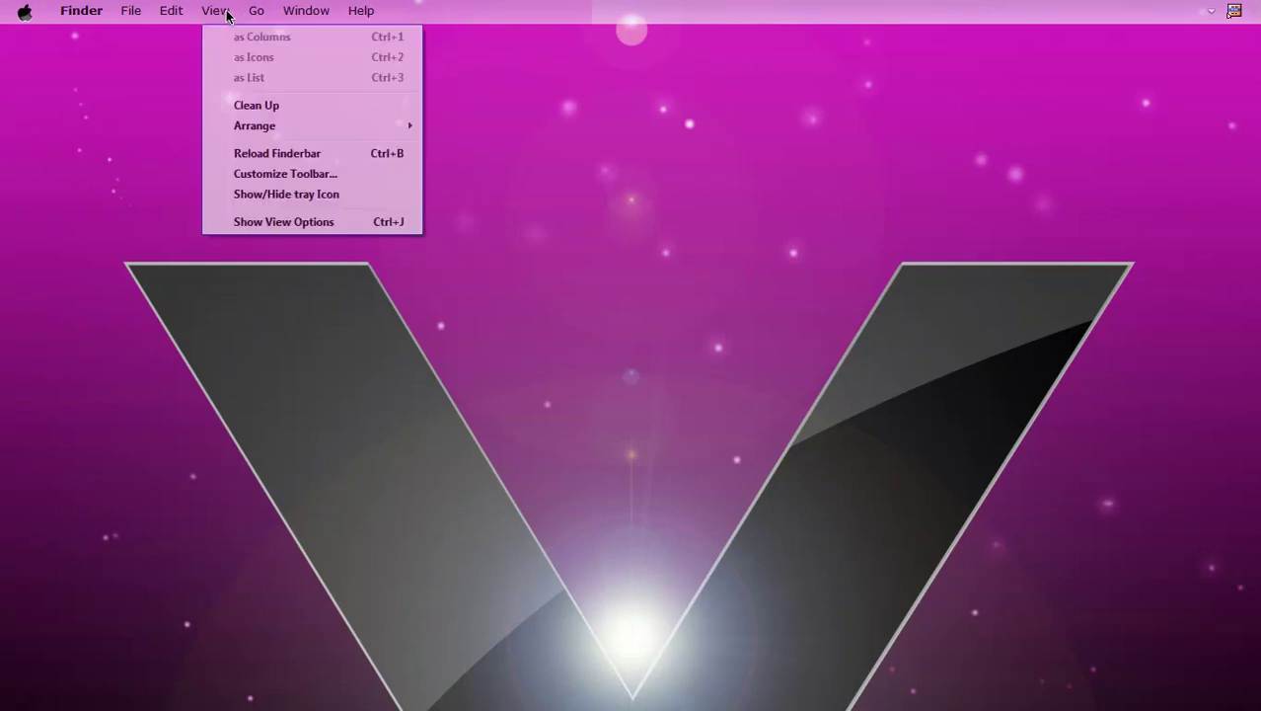
click(295, 223)
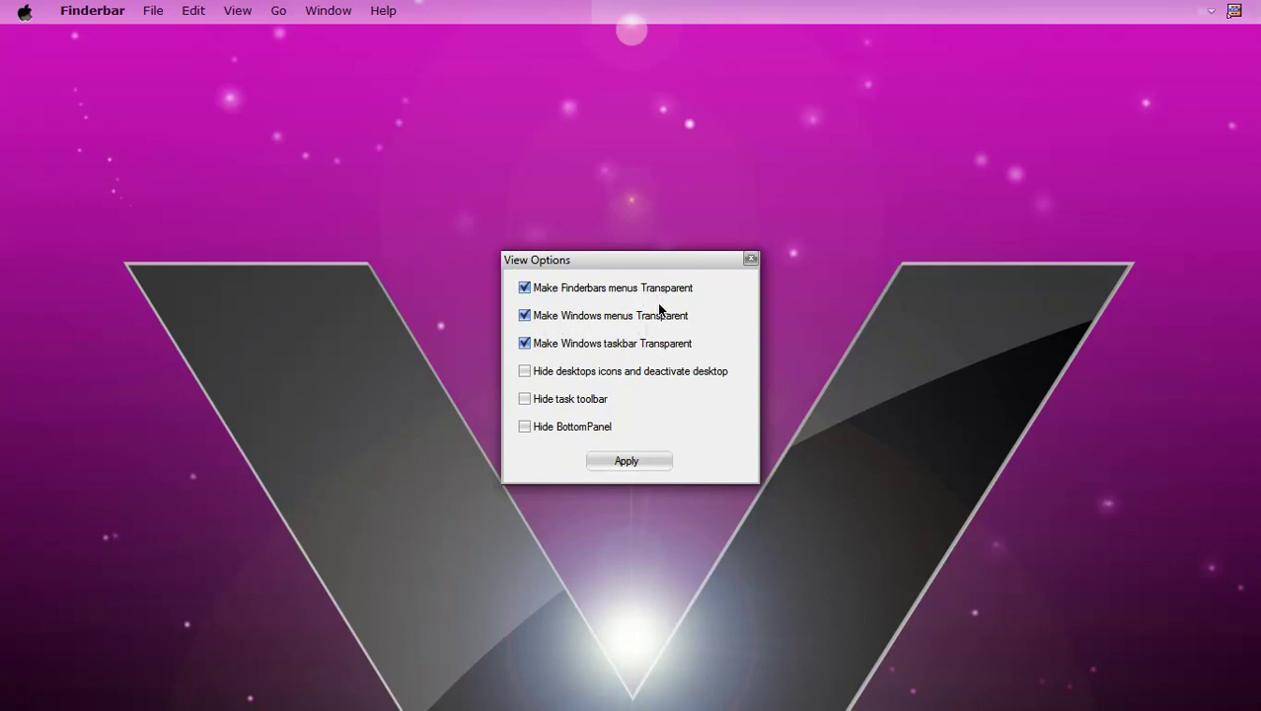
click(630, 461)
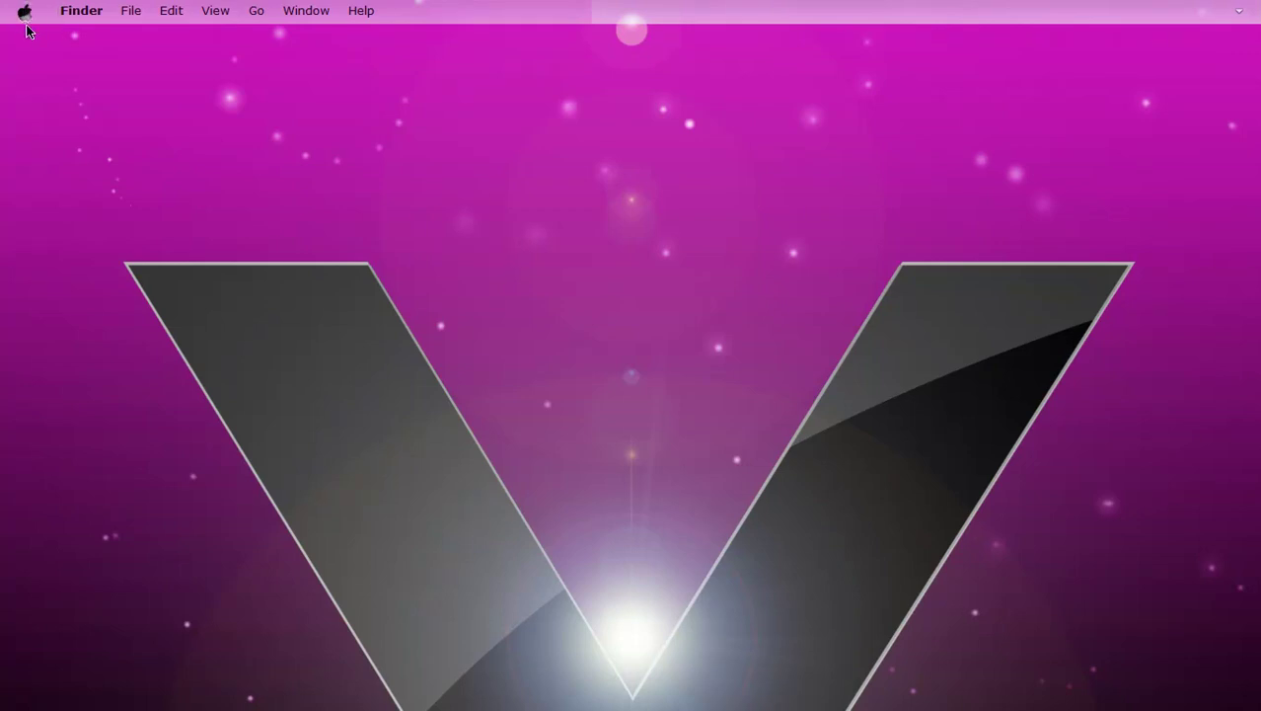
- Switch to Mozilla Firefox and open the deviantART site from the speed dial page
click(23, 14)
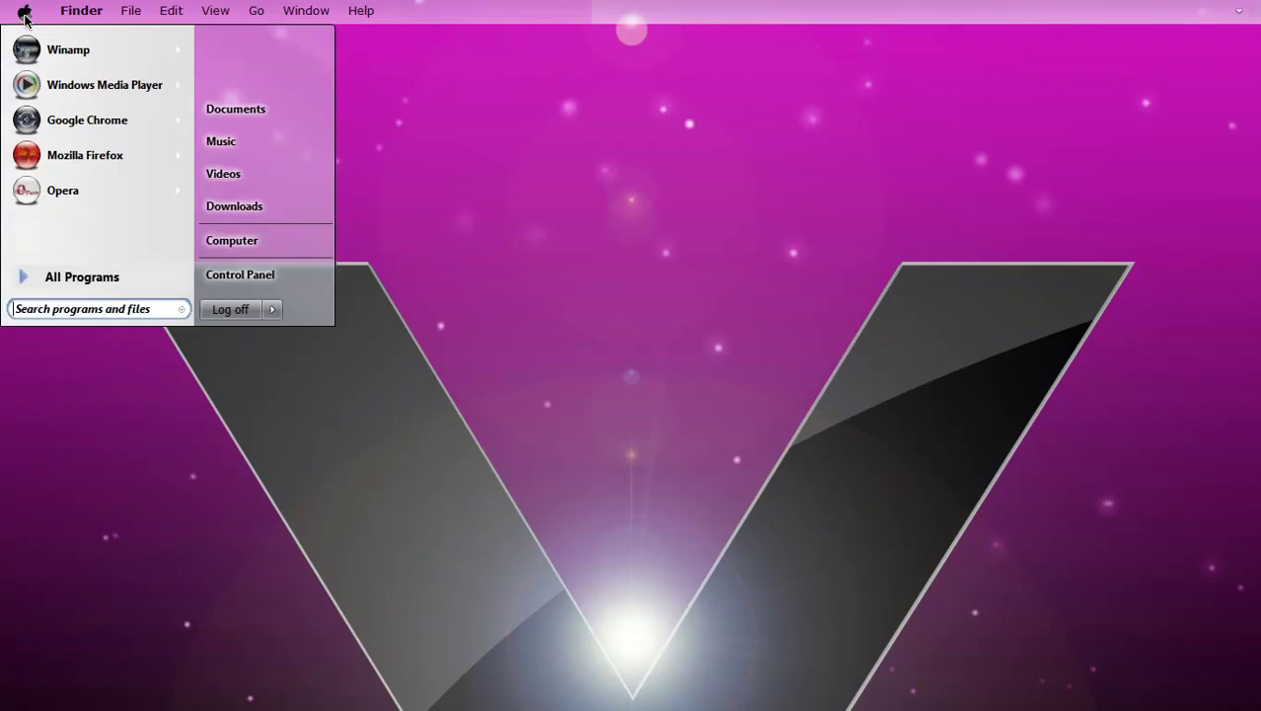
click(139, 154)
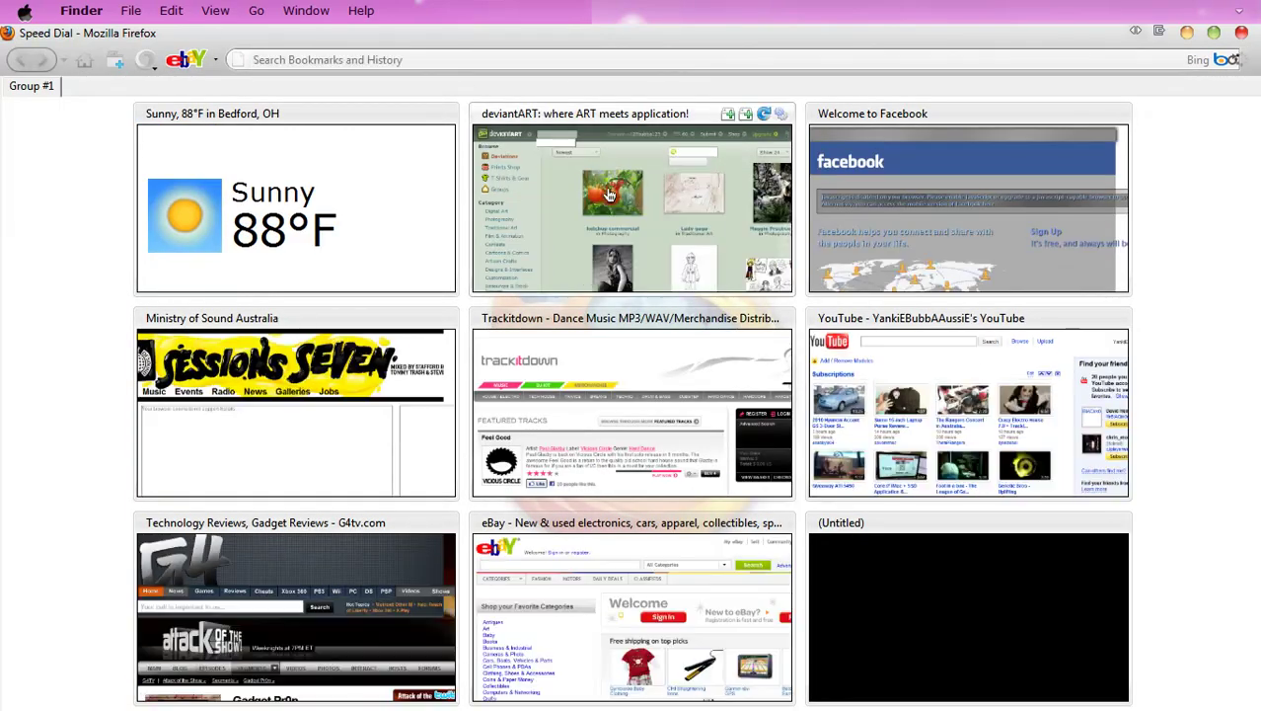
click(599, 199)
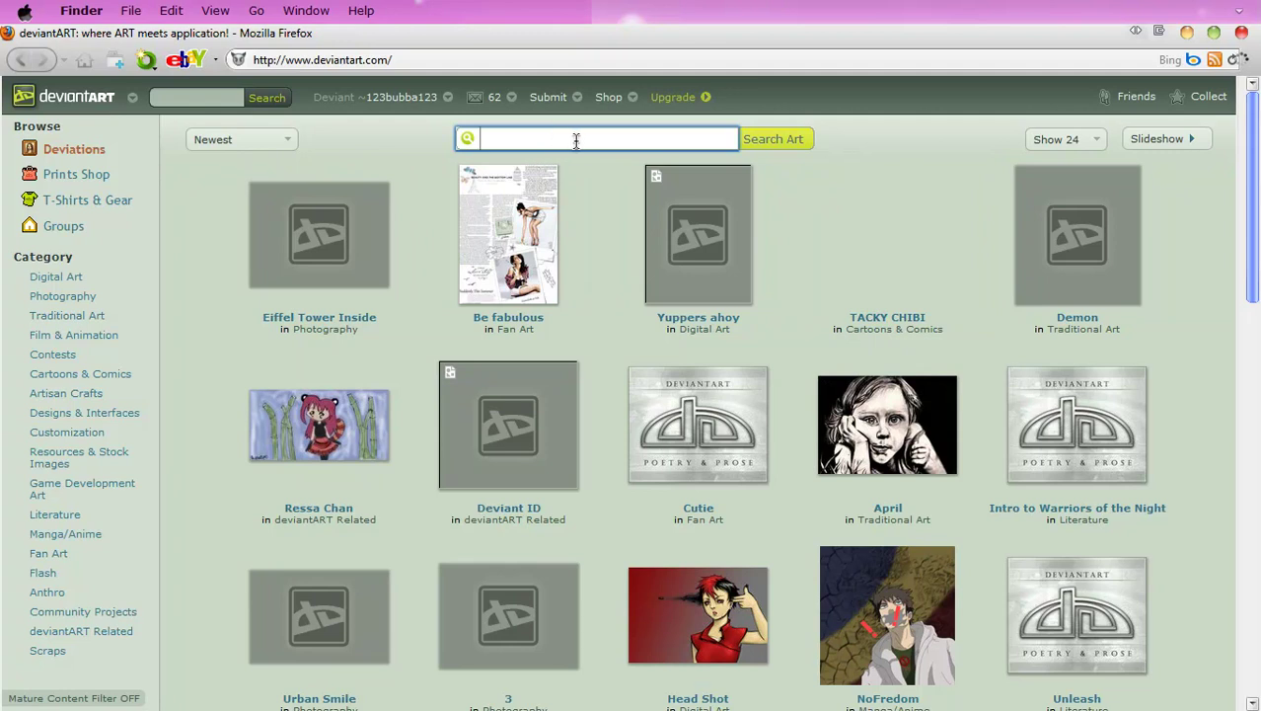
- Search deviantART for "start button changer" with results from all time
text(start)
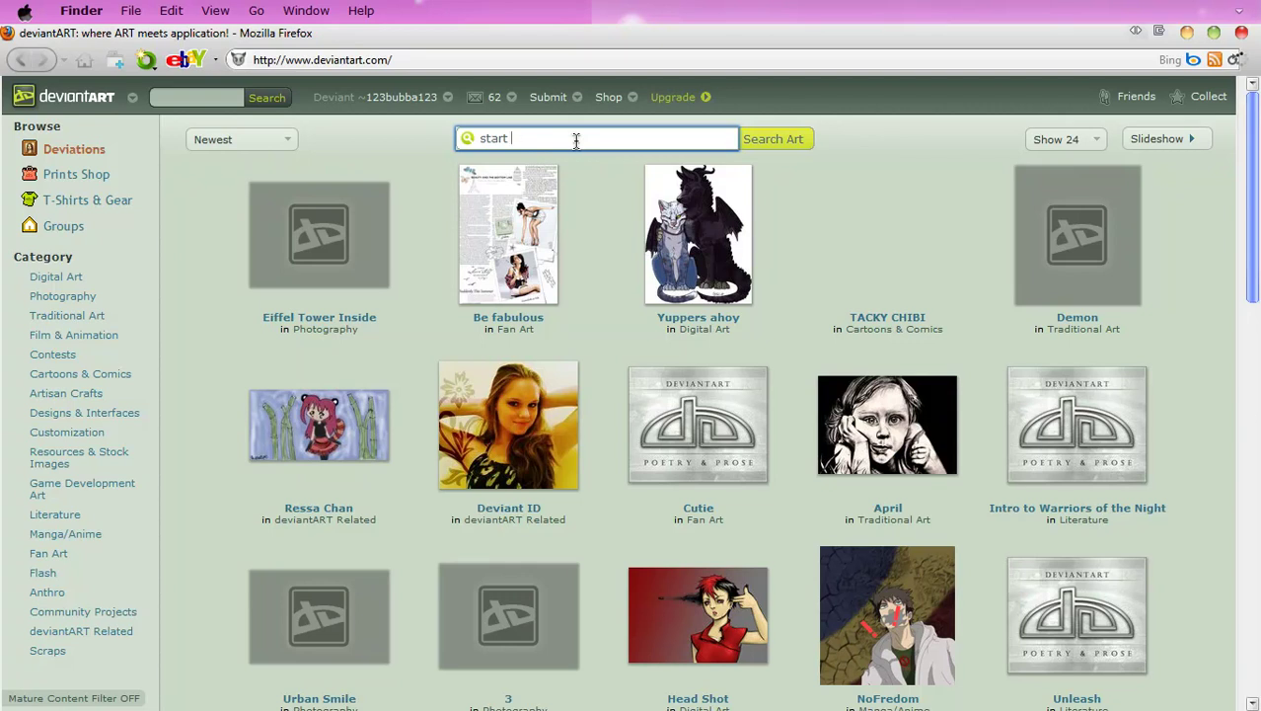
text( button changer)
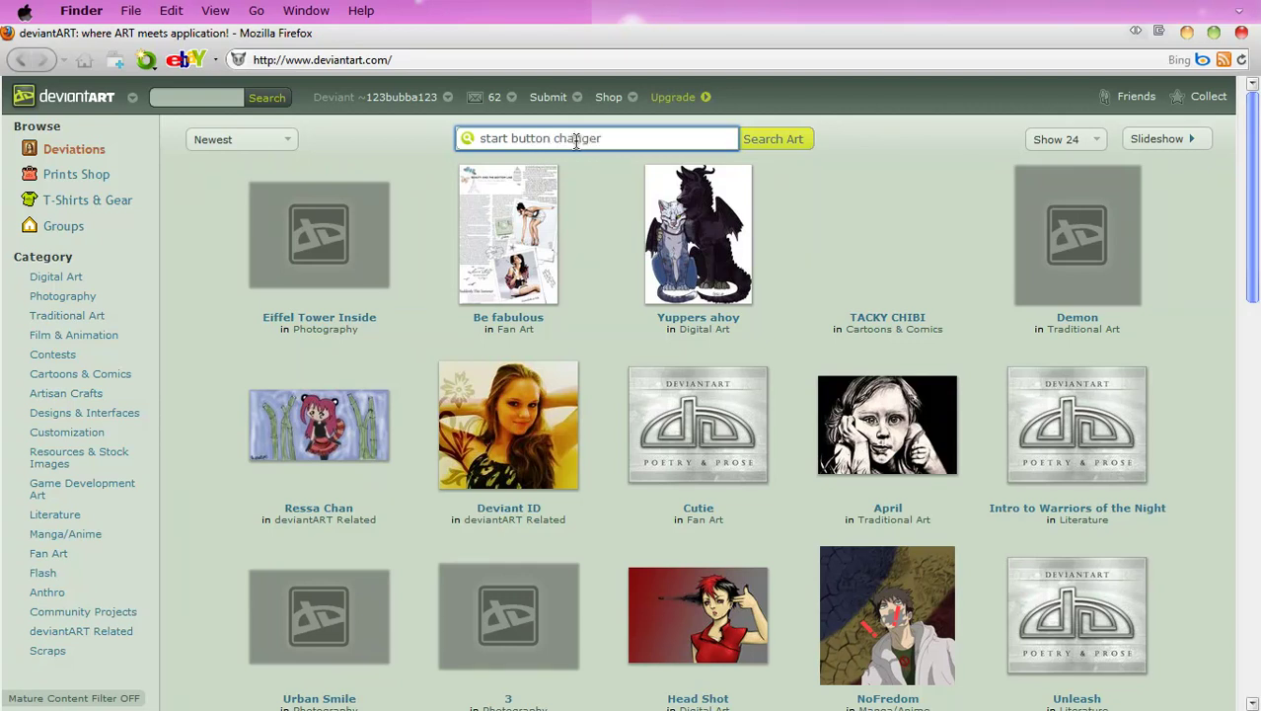
key(Return)
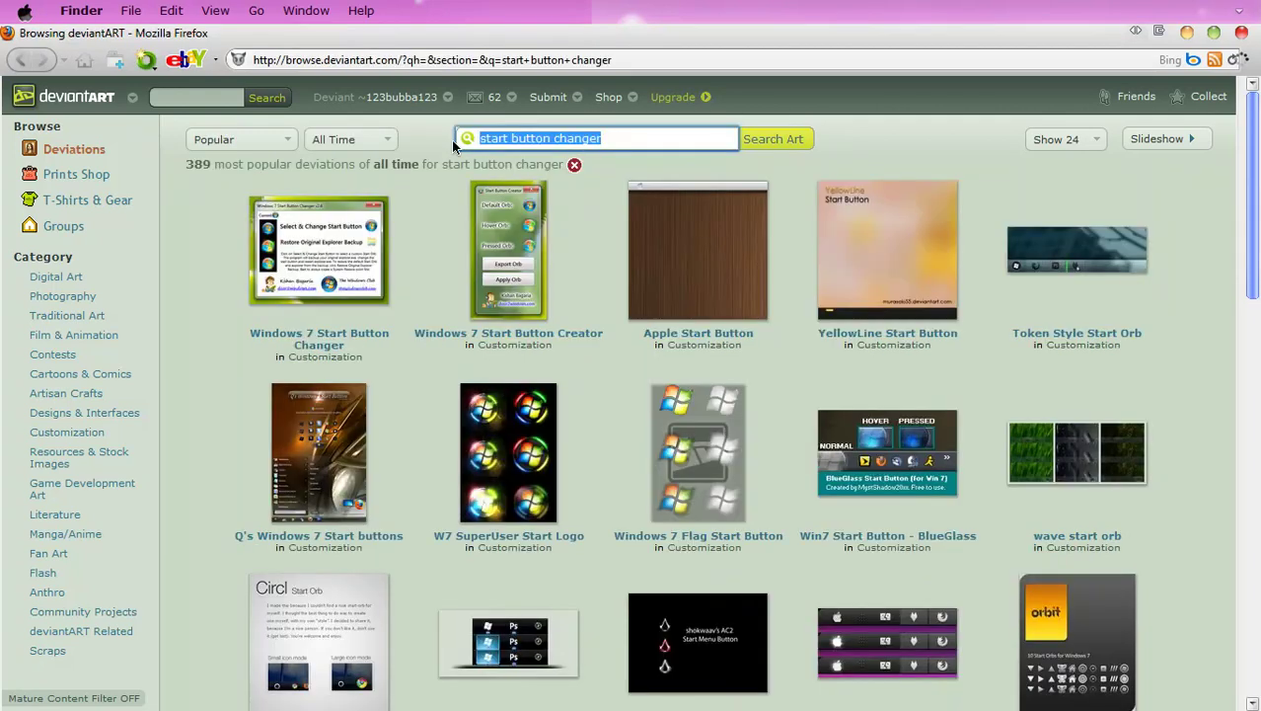
click(351, 139)
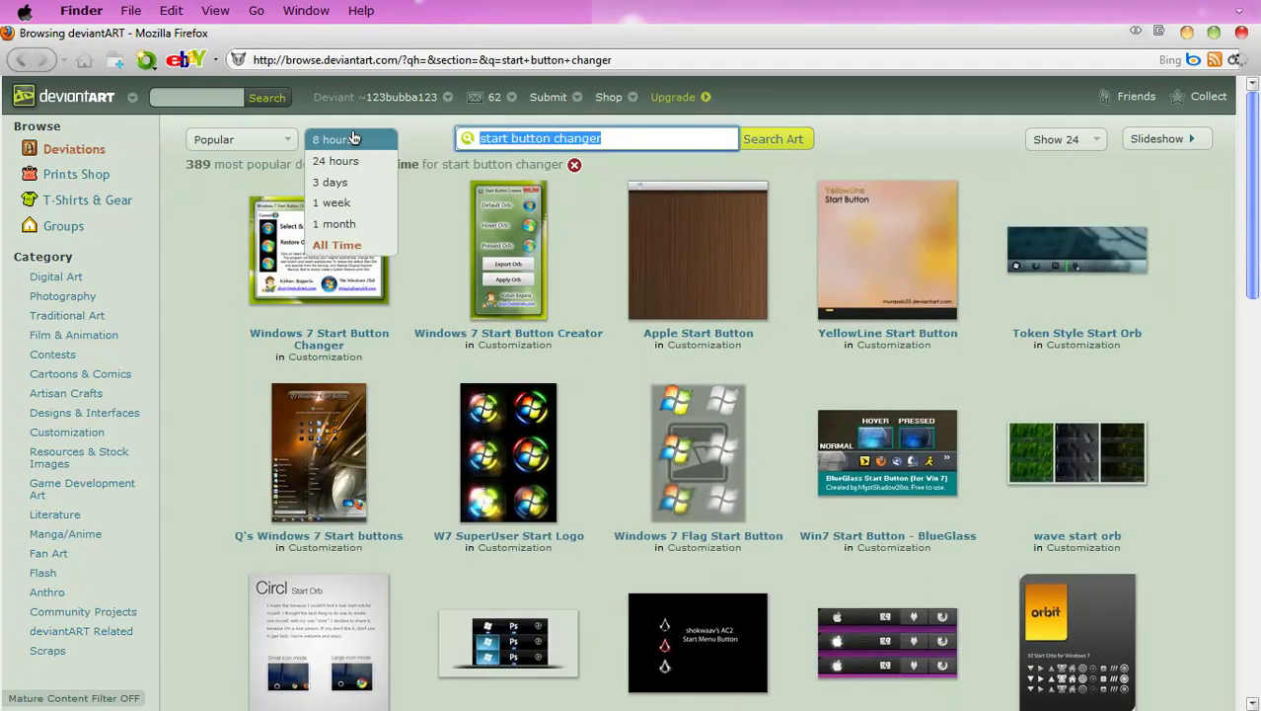
click(294, 248)
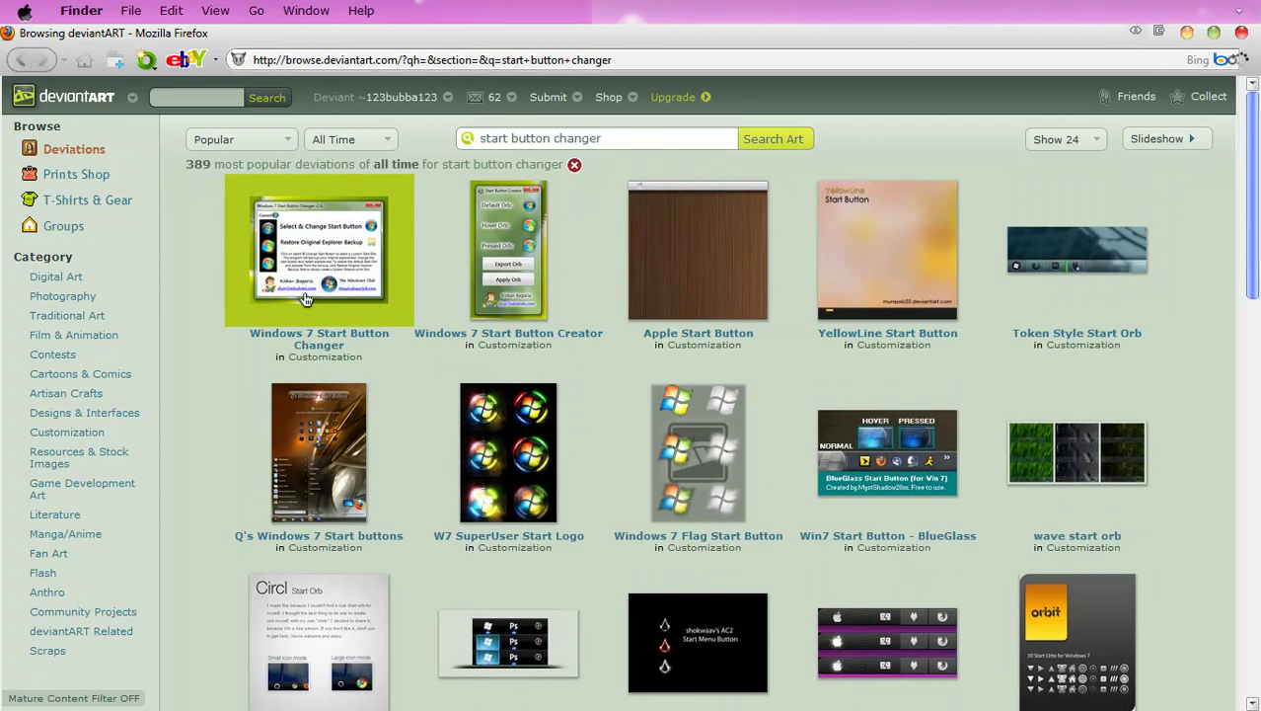
- Open the Windows 7 Start Button Changer deviation and follow its download link to the door2windows site
click(306, 299)
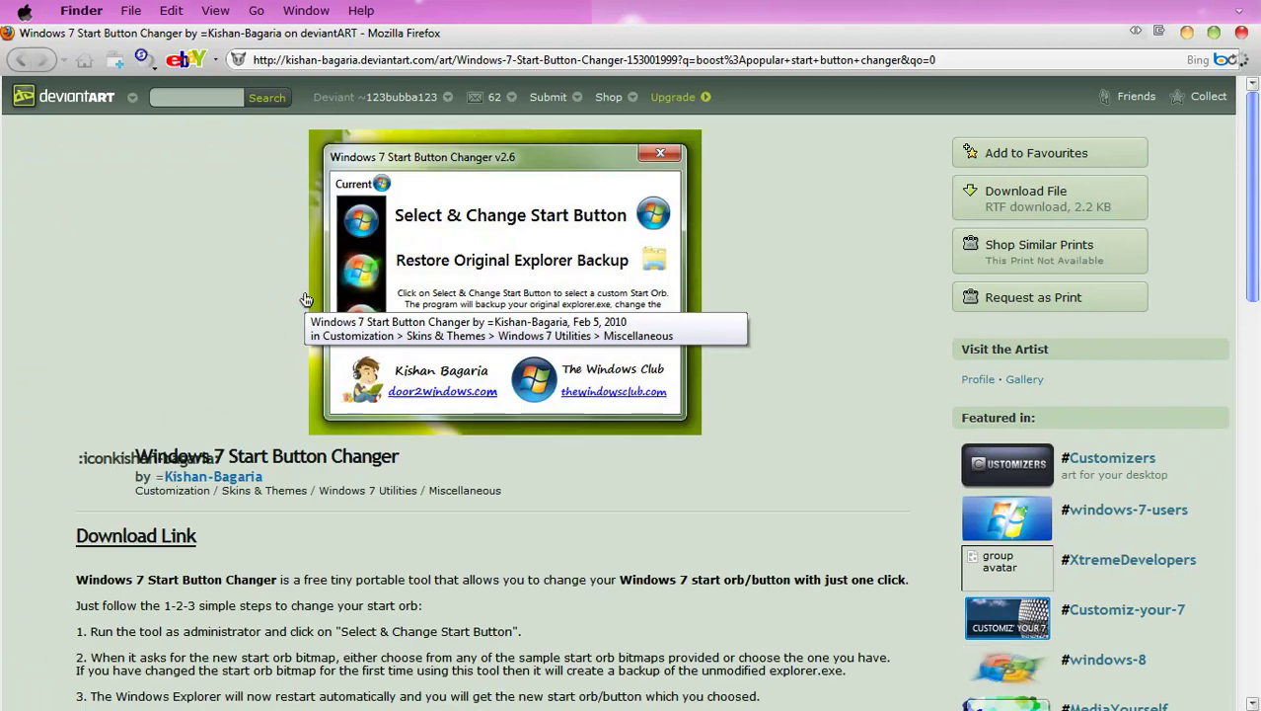
scroll(805, 280, down, 3)
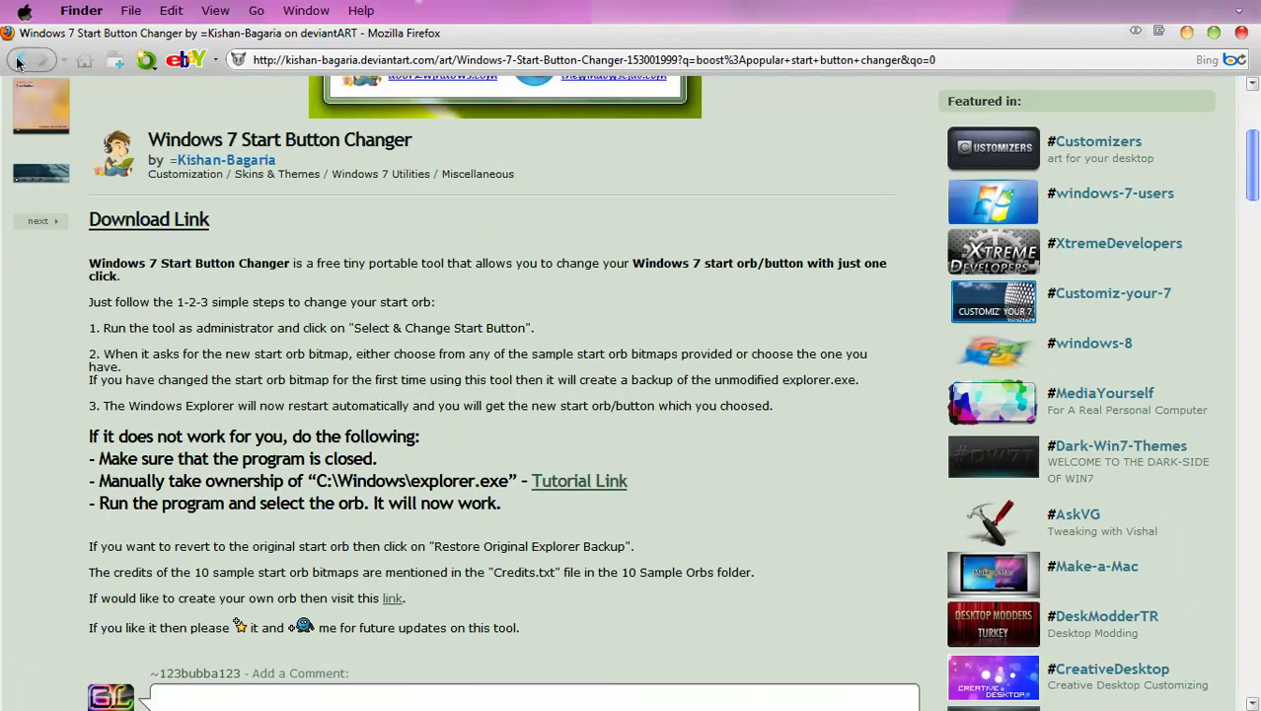
click(168, 227)
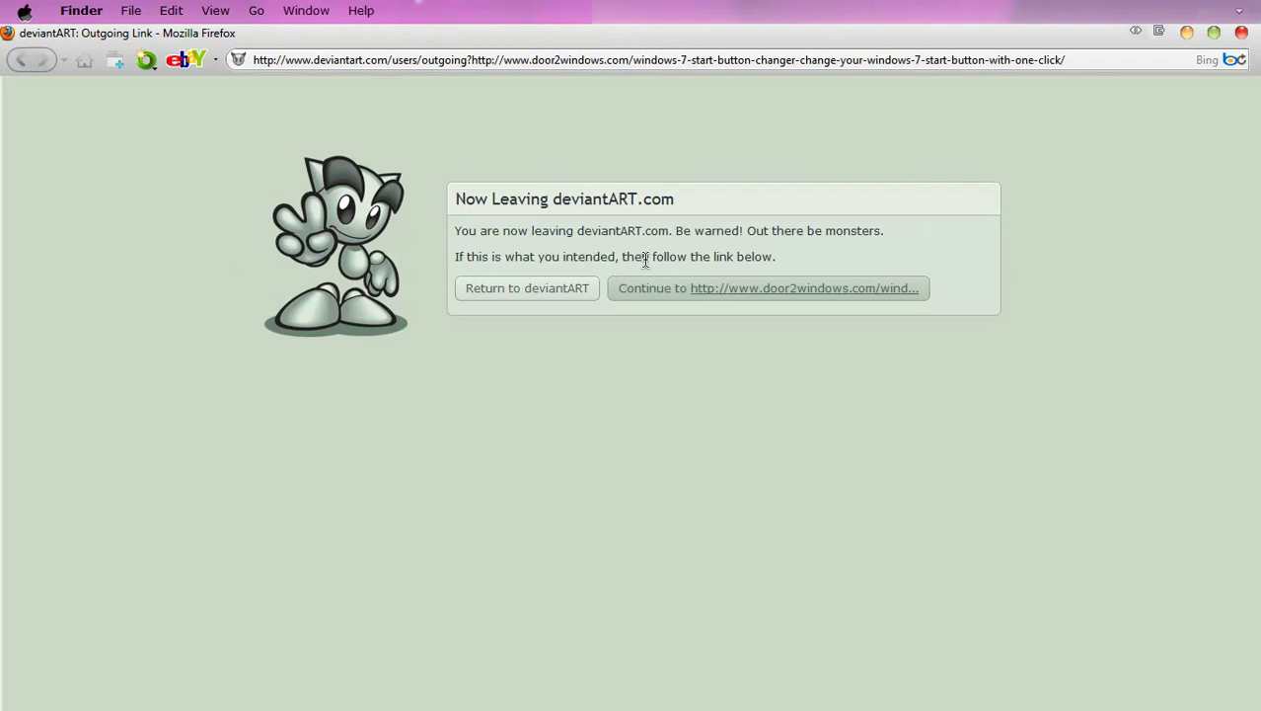
click(670, 299)
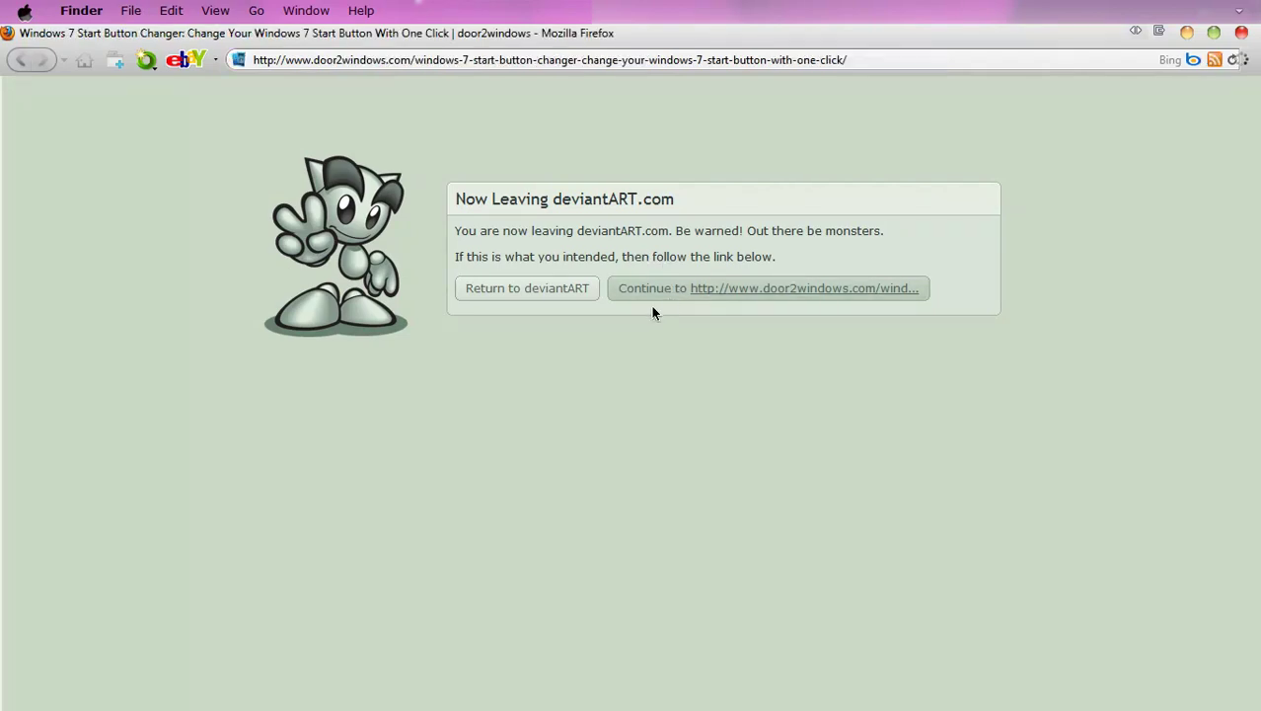
- Download Windows 7 Start Button Changer 2.6 through the door2windows page, using the Softpedia Secure Download (US) location
scroll(642, 313, down, 5)
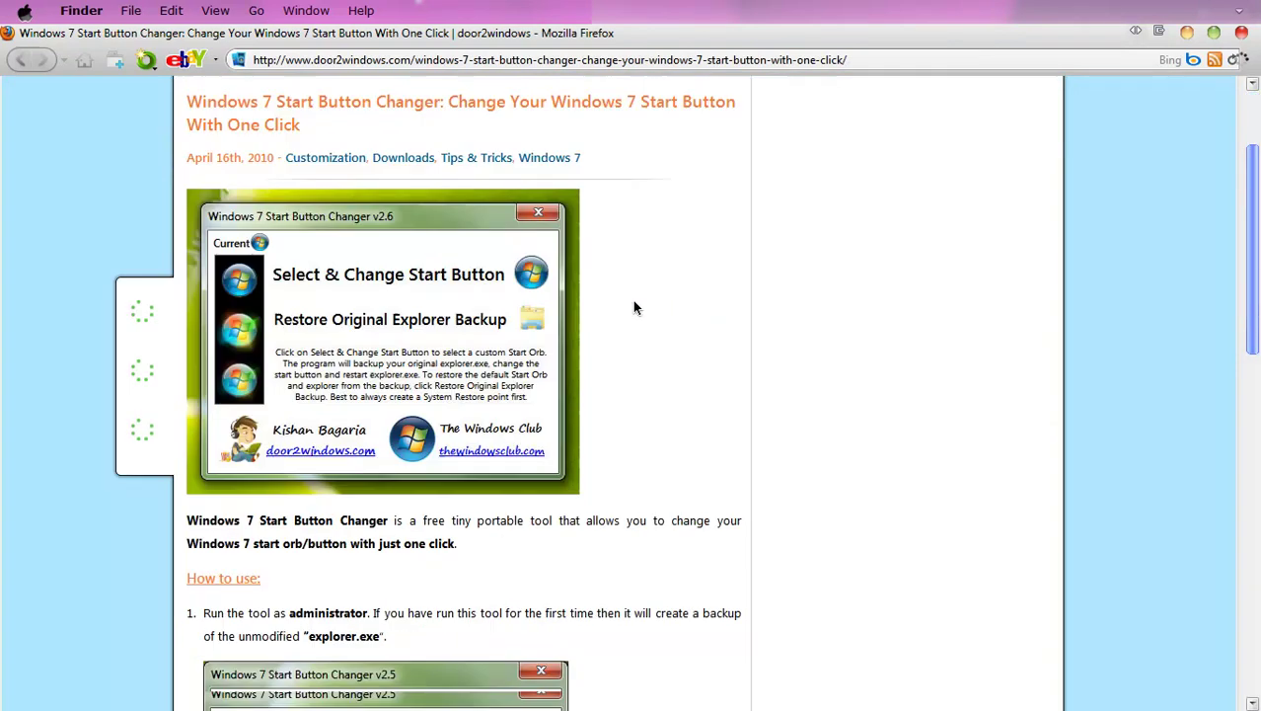
scroll(626, 314, down, 4)
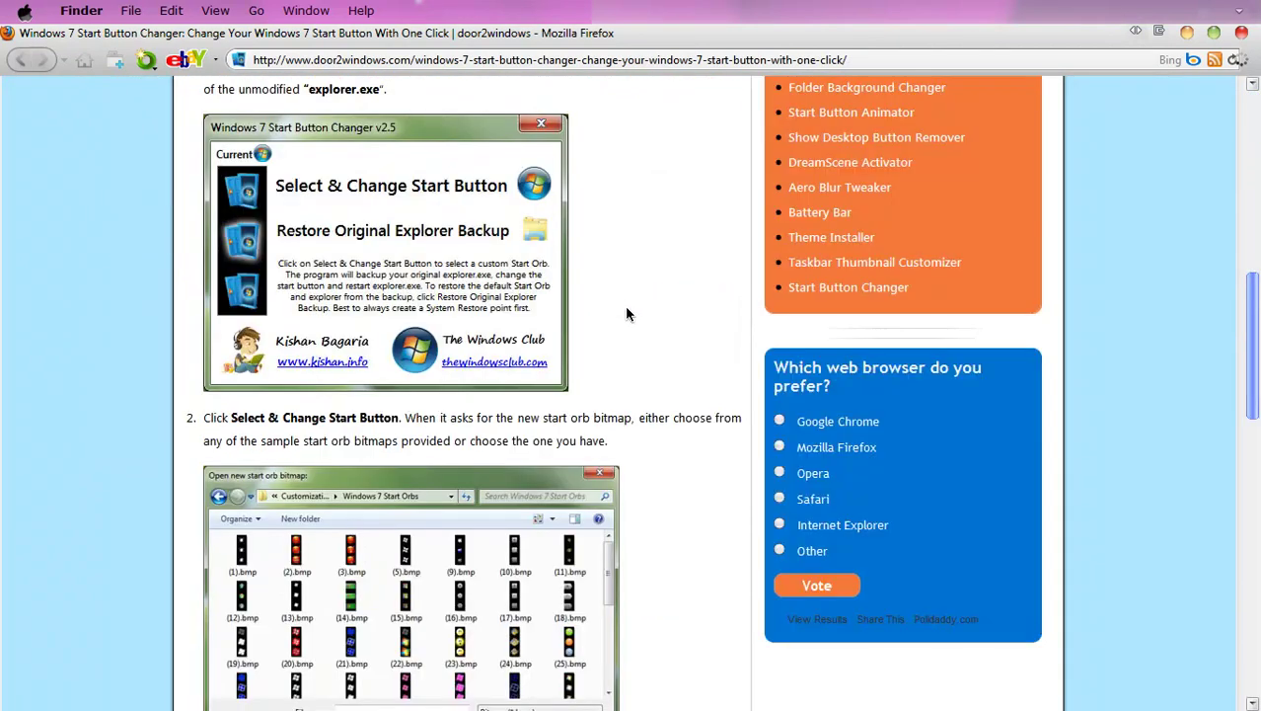
scroll(626, 313, down, 5)
scroll(627, 326, down, 2)
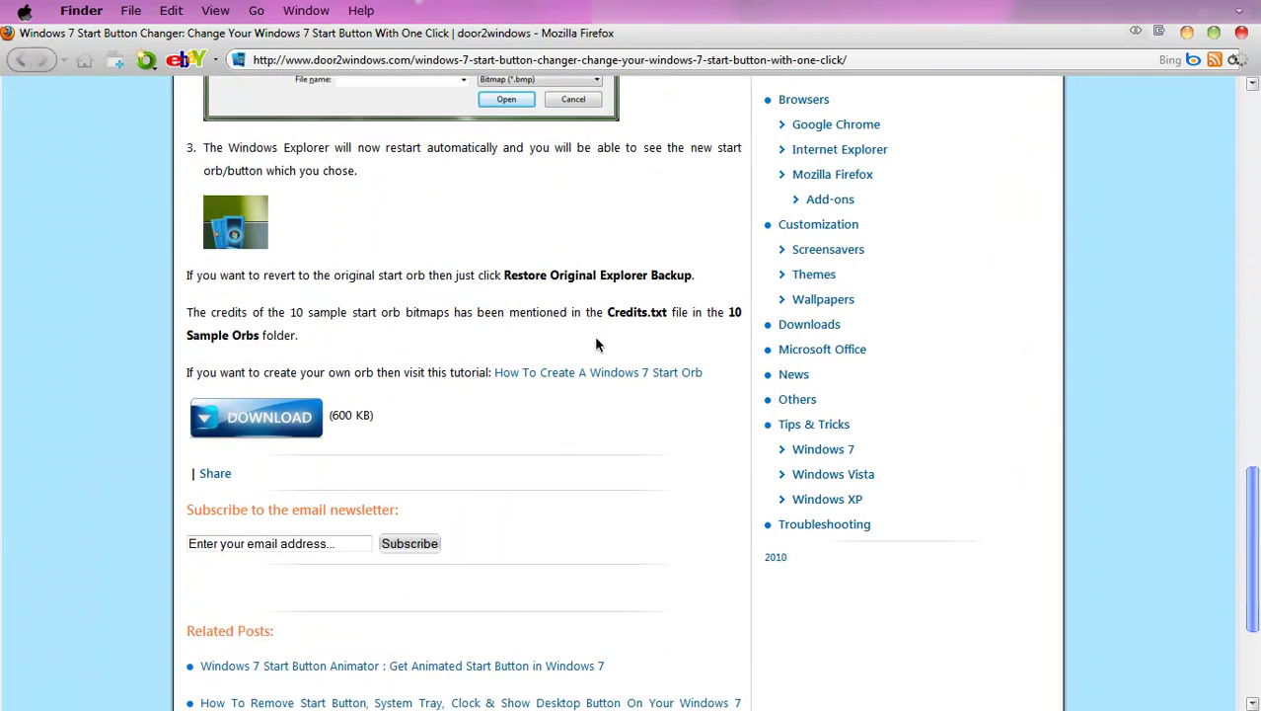
click(242, 427)
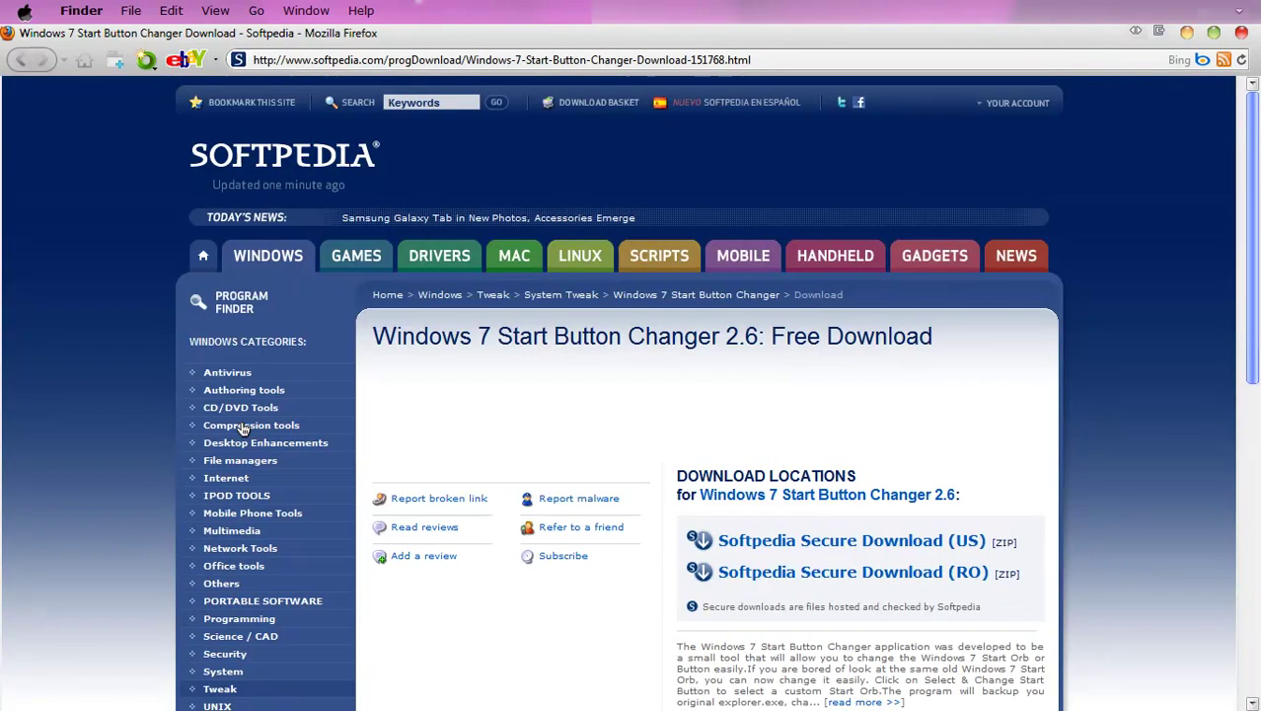
click(849, 541)
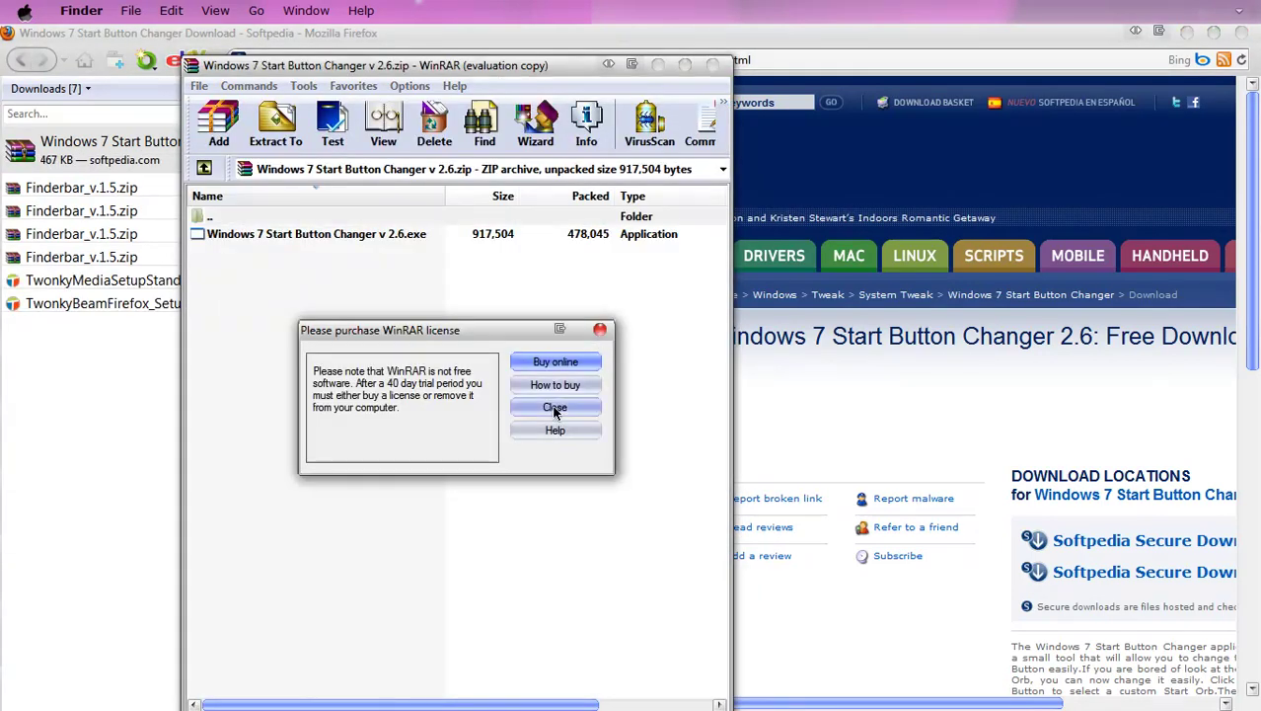
- Extract the Windows 7 Start Button Changer v 2.6 archive into the desktop's Themes Stuff folder and close WinRAR
click(555, 406)
click(278, 122)
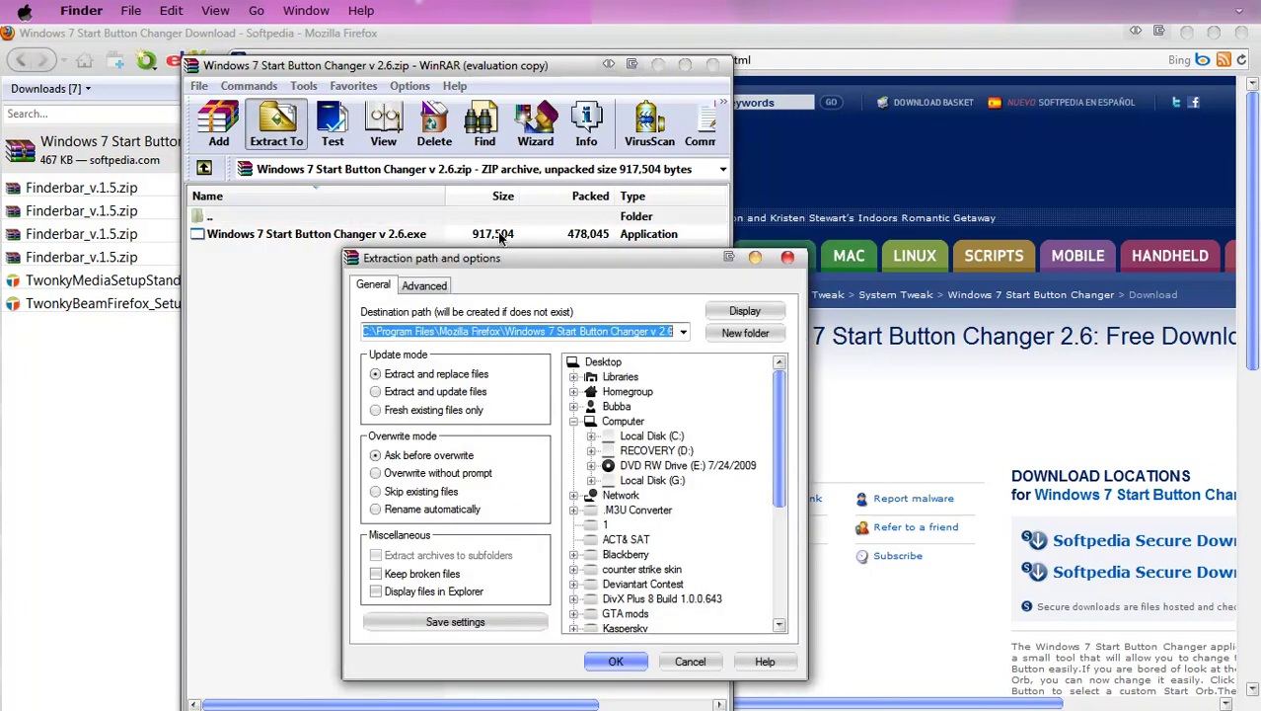
key(Down)
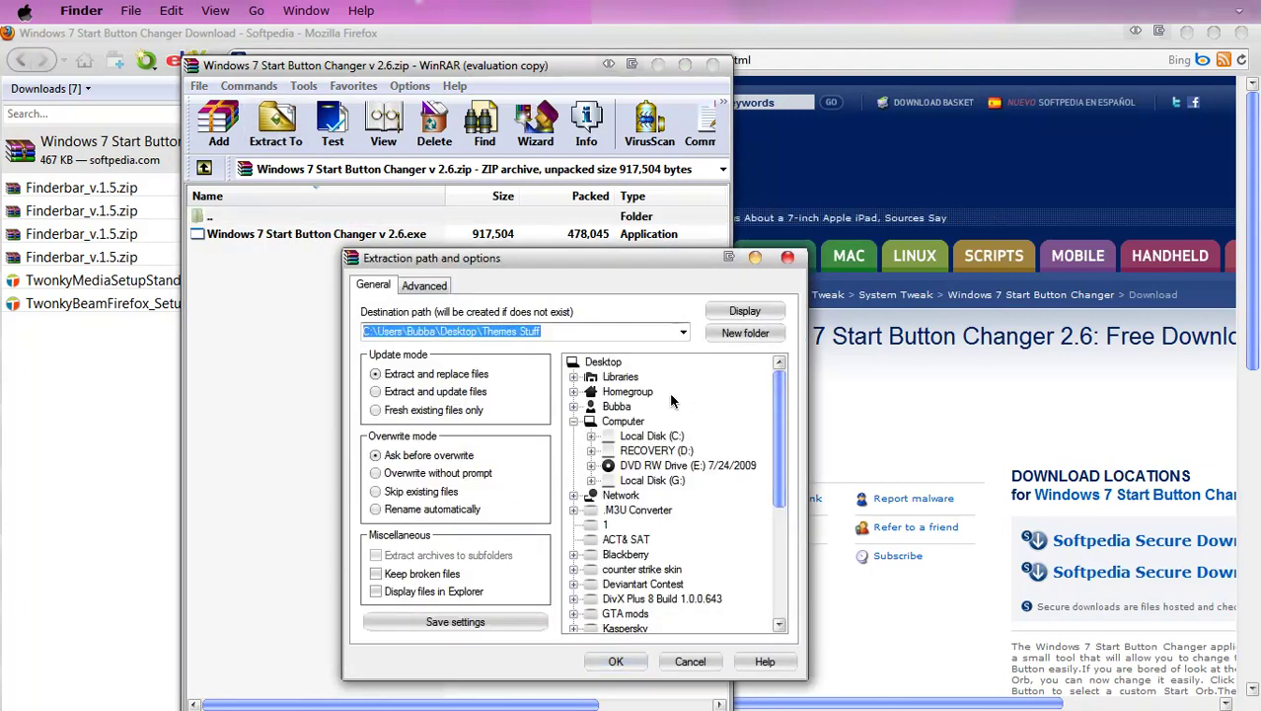
click(616, 662)
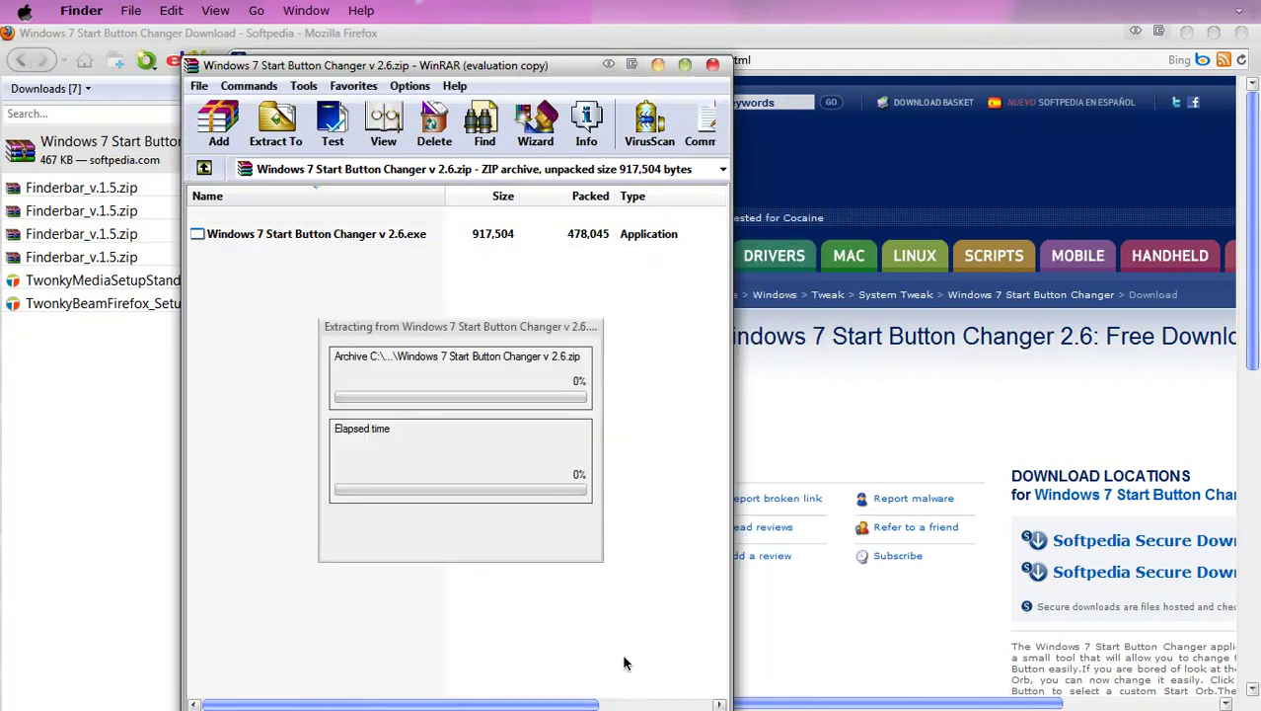
click(713, 64)
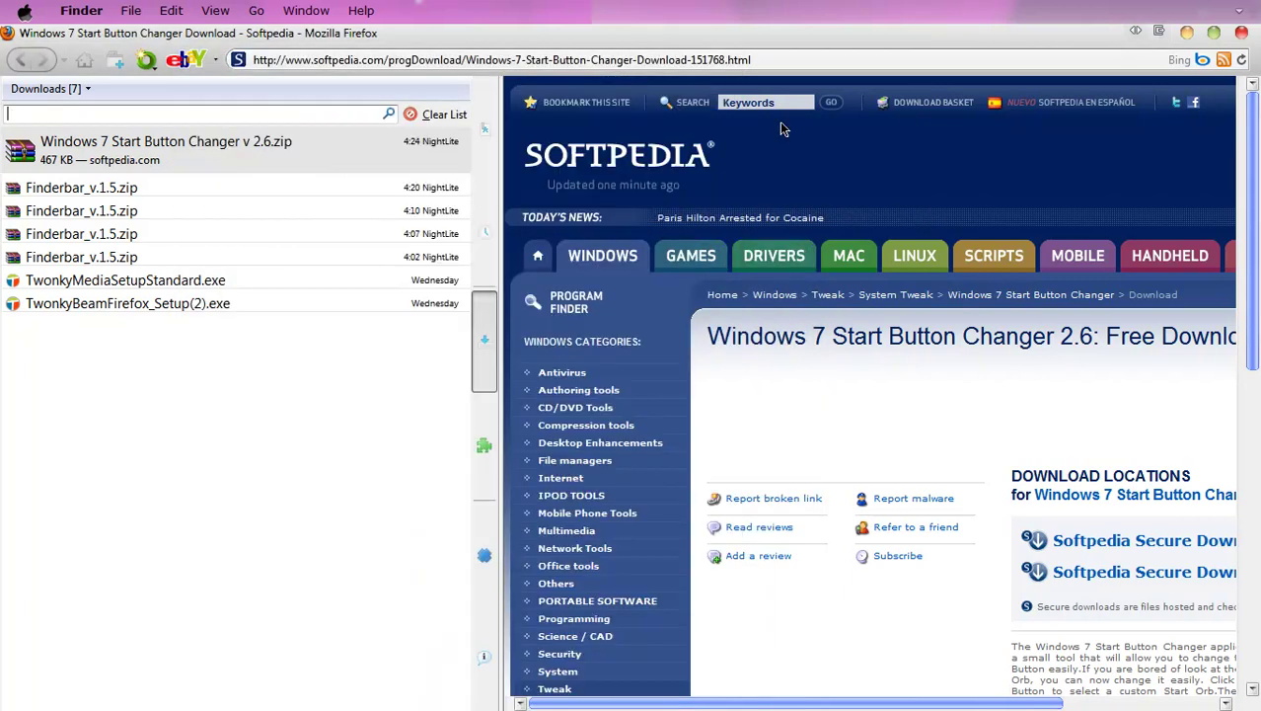
- Leave the browser for the desktop and open the Computer window
click(1214, 33)
click(24, 11)
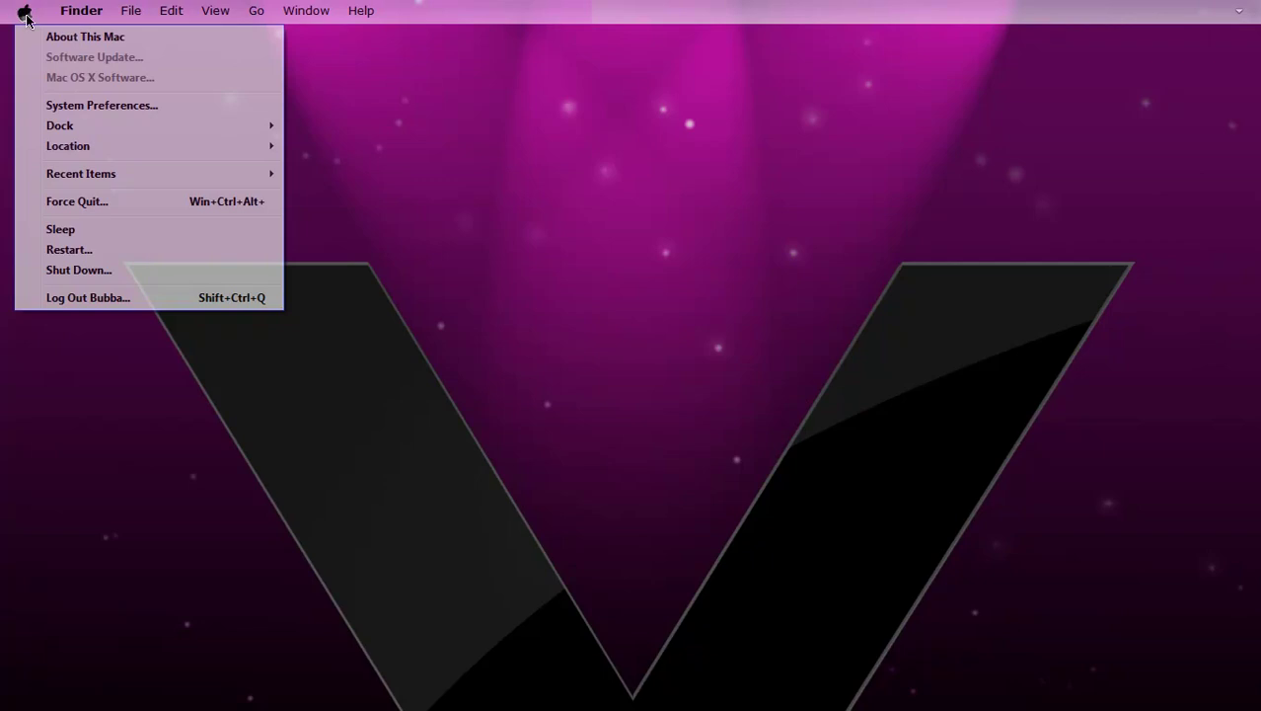
click(25, 14)
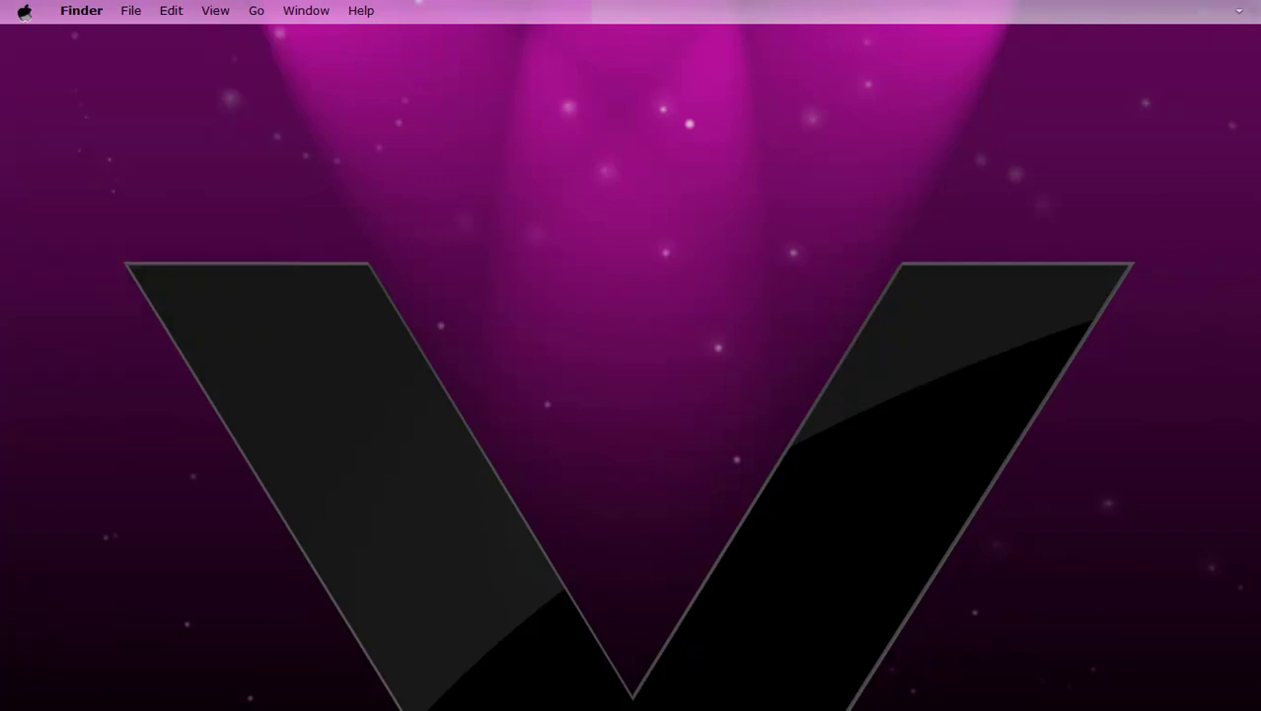
click(26, 13)
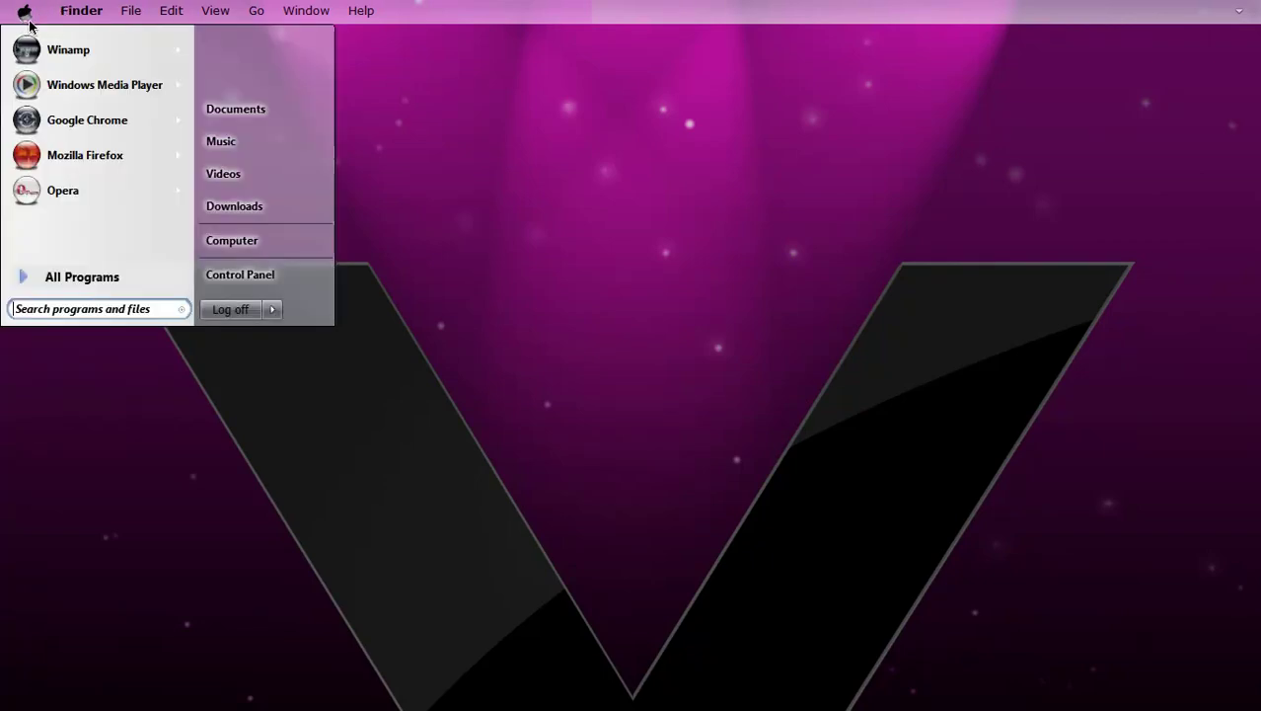
click(237, 237)
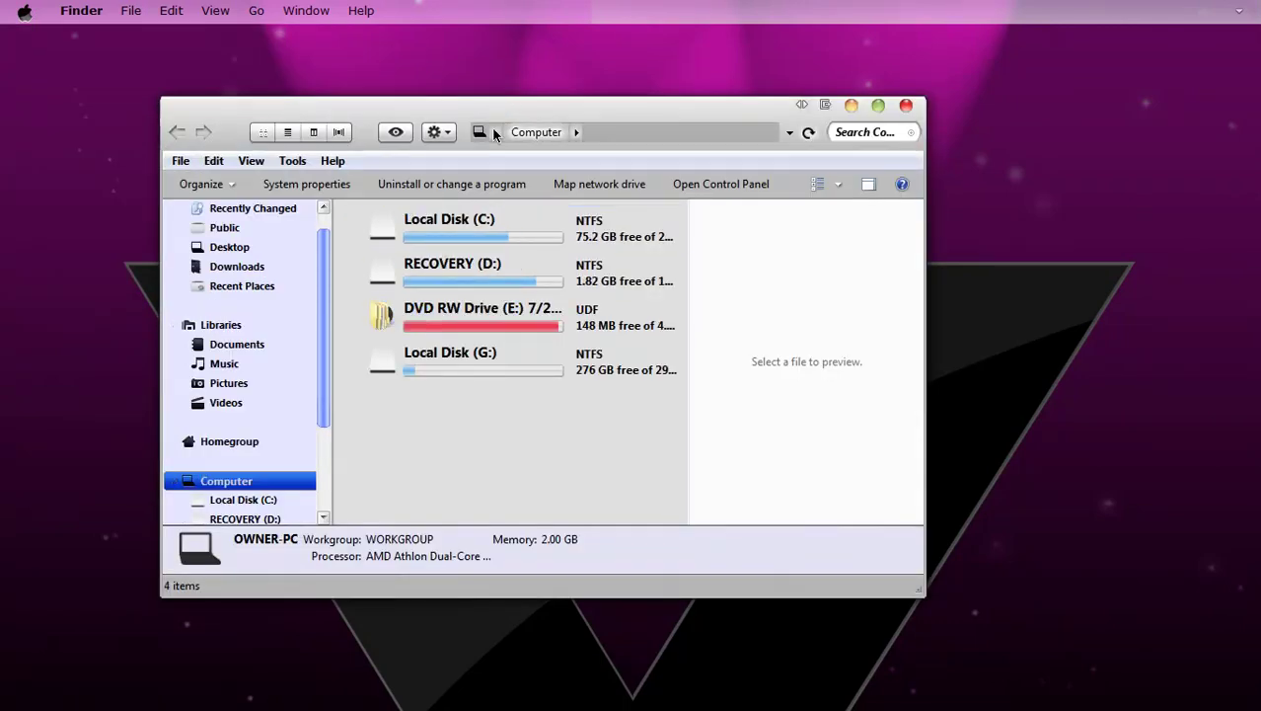
- Go to the Themes Stuff folder on the desktop
click(495, 133)
scroll(735, 225, down, 5)
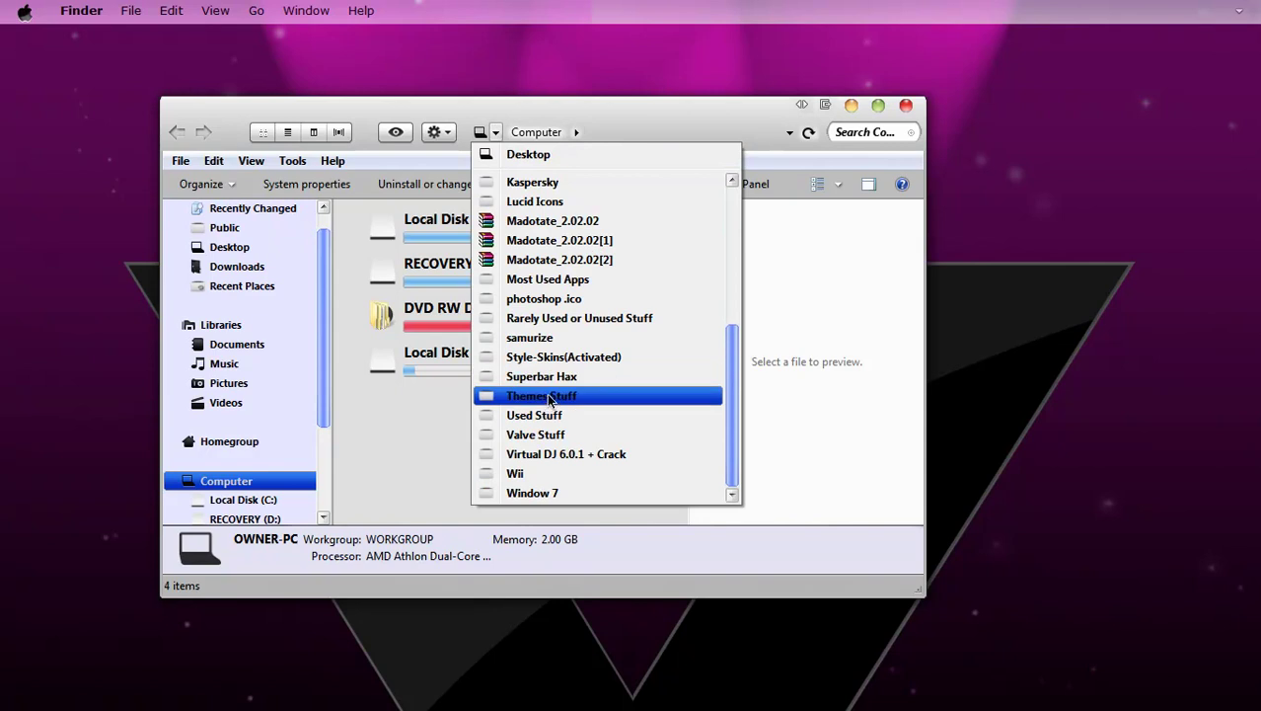
click(550, 401)
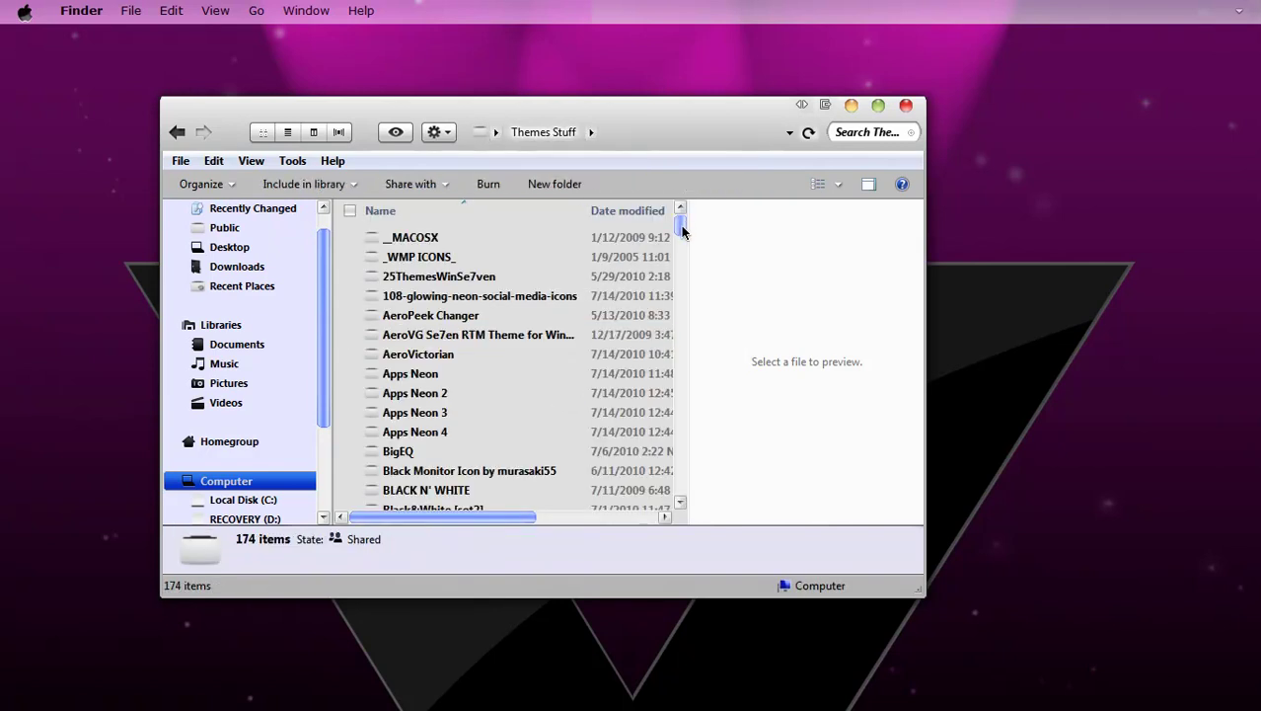
- Find and select the Windows 7 Start Button Changer v 2.6 application in the Themes Stuff folder
scroll(678, 372, down, 4)
drag(678, 372, 675, 489)
click(646, 481)
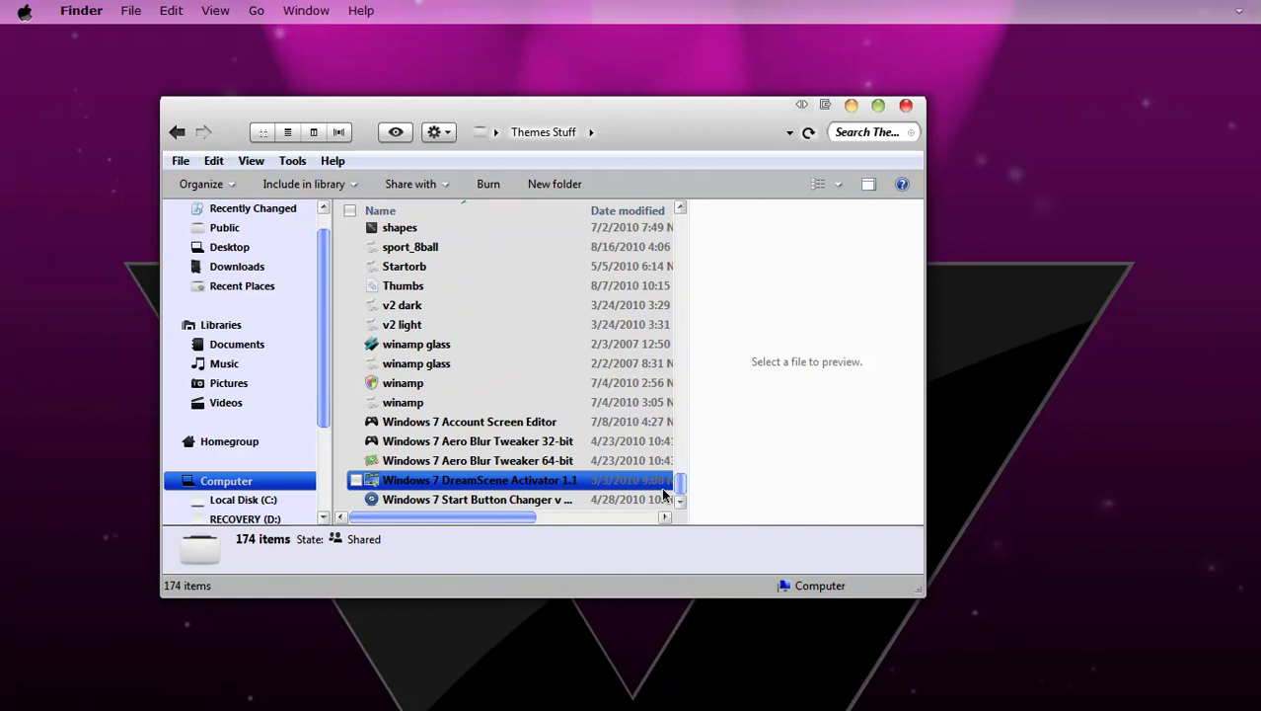
click(533, 502)
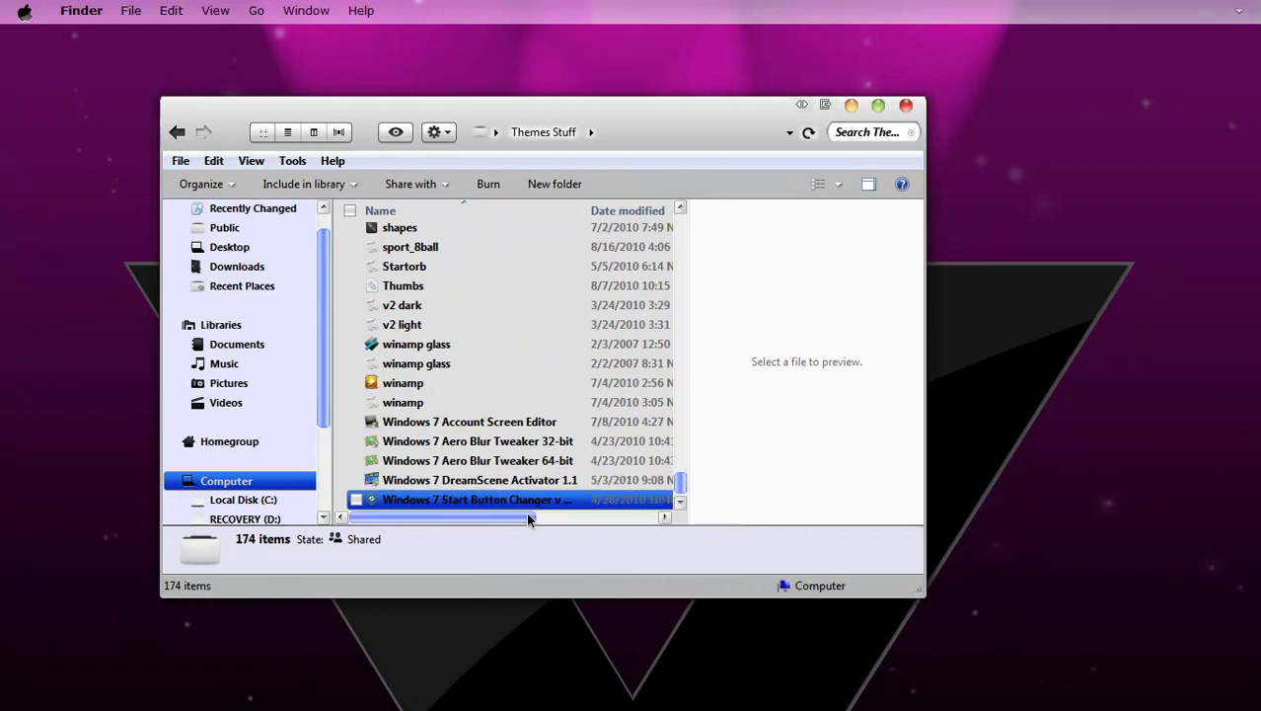
- Try to launch Windows 7 Start Button Changer v 2.6 without administrator rights and dismiss its windows
double_click(533, 503)
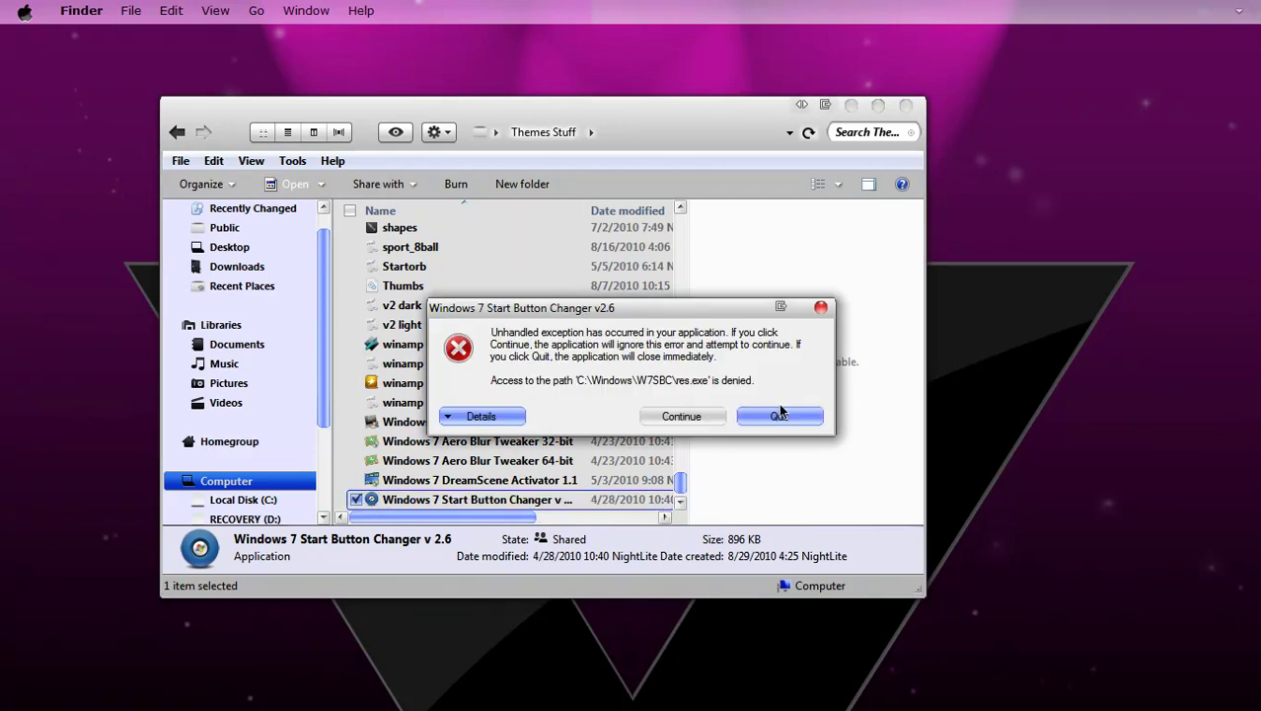
click(820, 307)
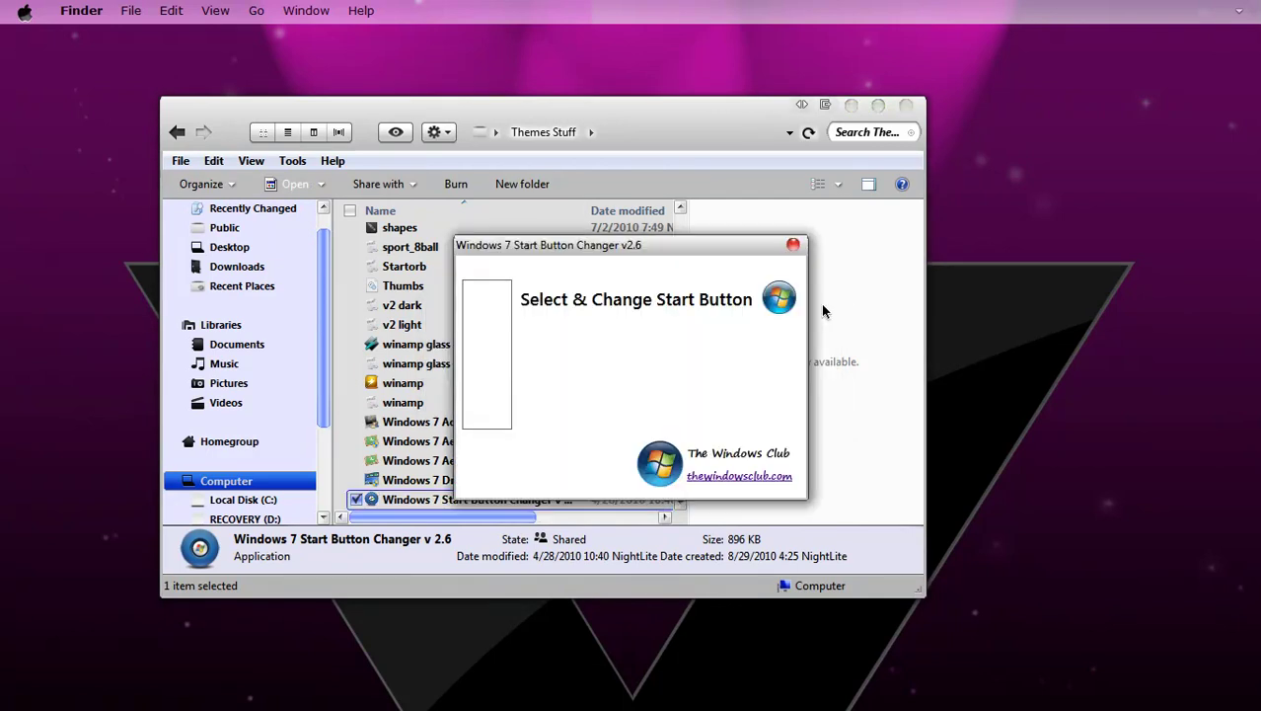
click(789, 242)
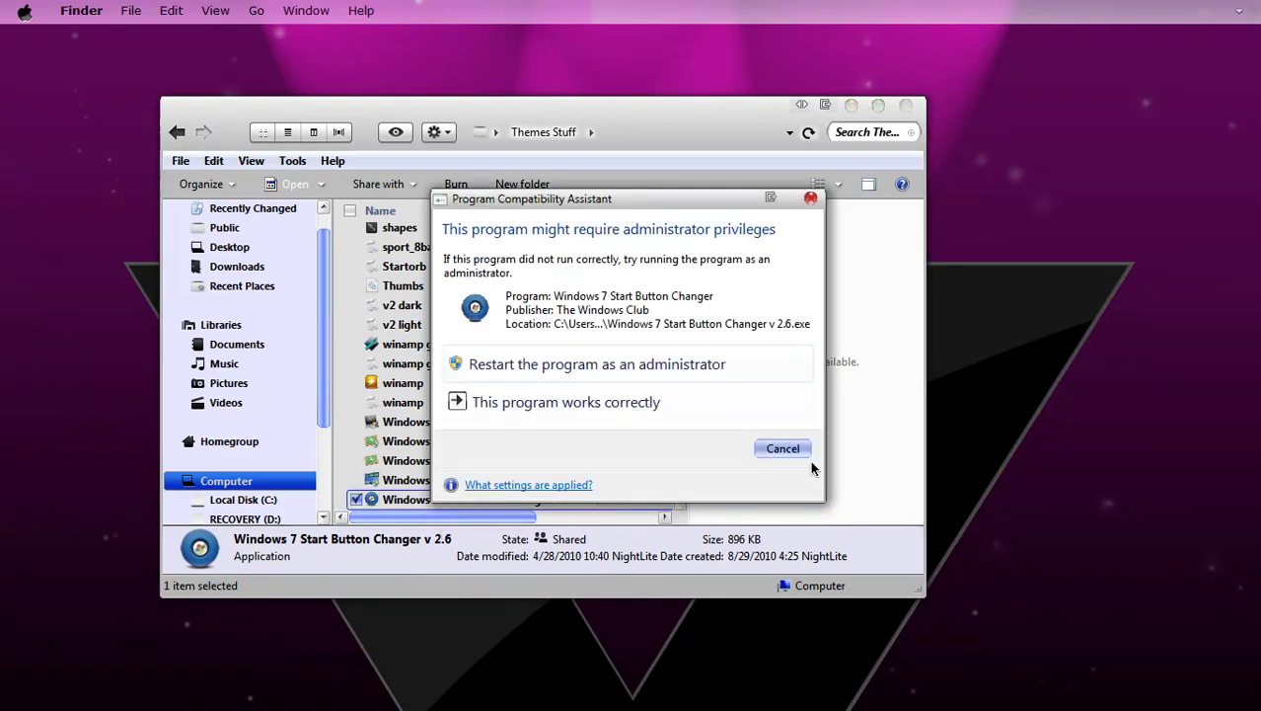
click(784, 449)
- Run Windows 7 Start Button Changer as administrator and open the selection of a new start orb bitmap
right_click(456, 505)
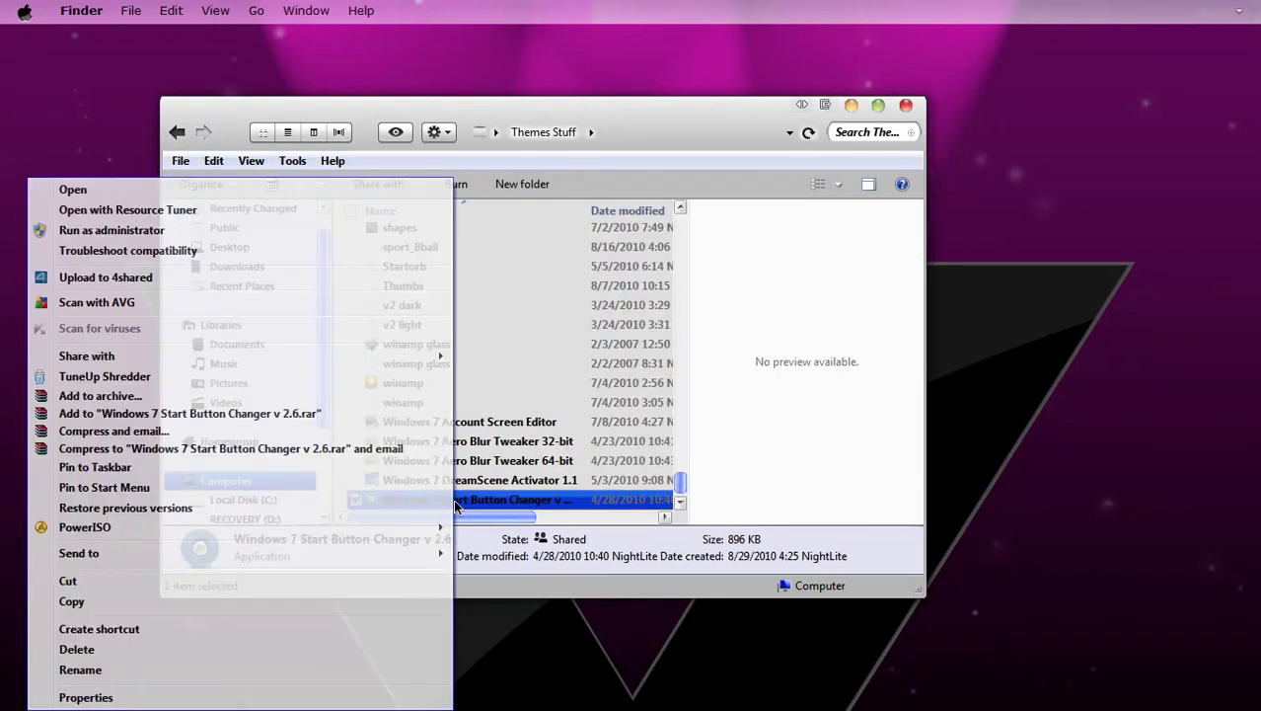
click(176, 235)
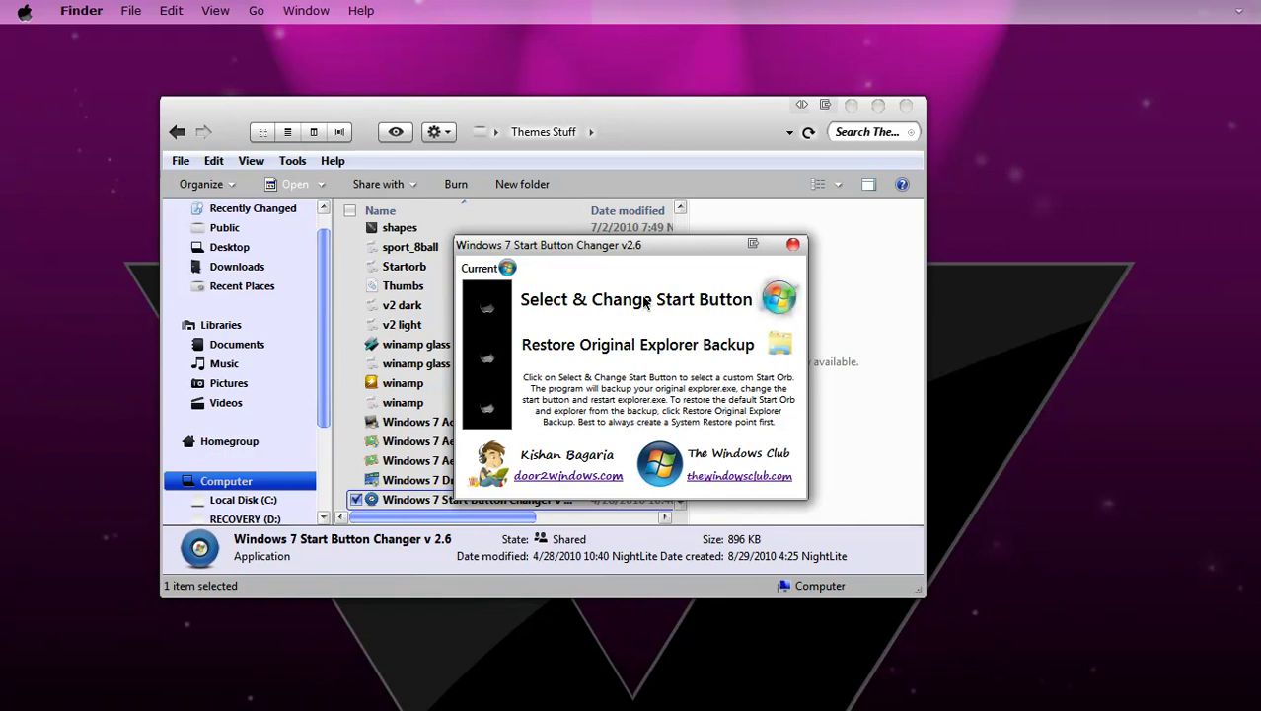
click(643, 302)
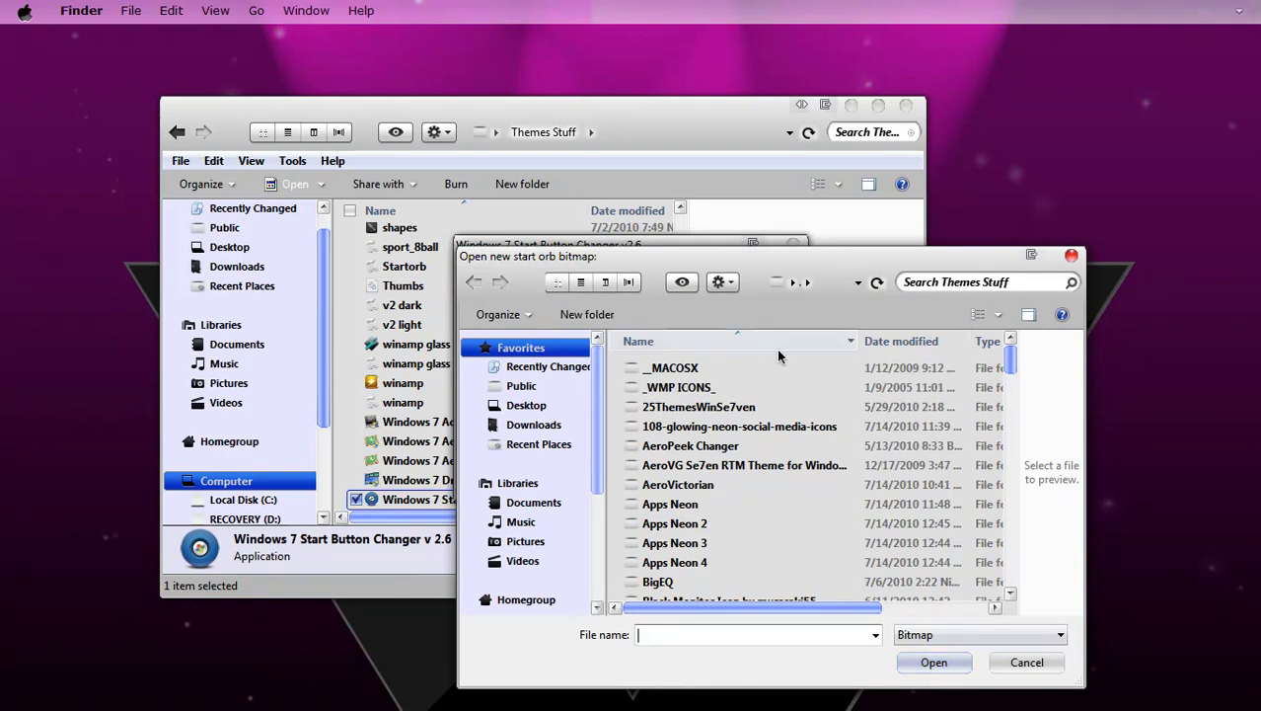
- Browse to the 10 Sample Orbs folder inside the Orb Changer folder
drag(1009, 358, 1006, 485)
click(794, 435)
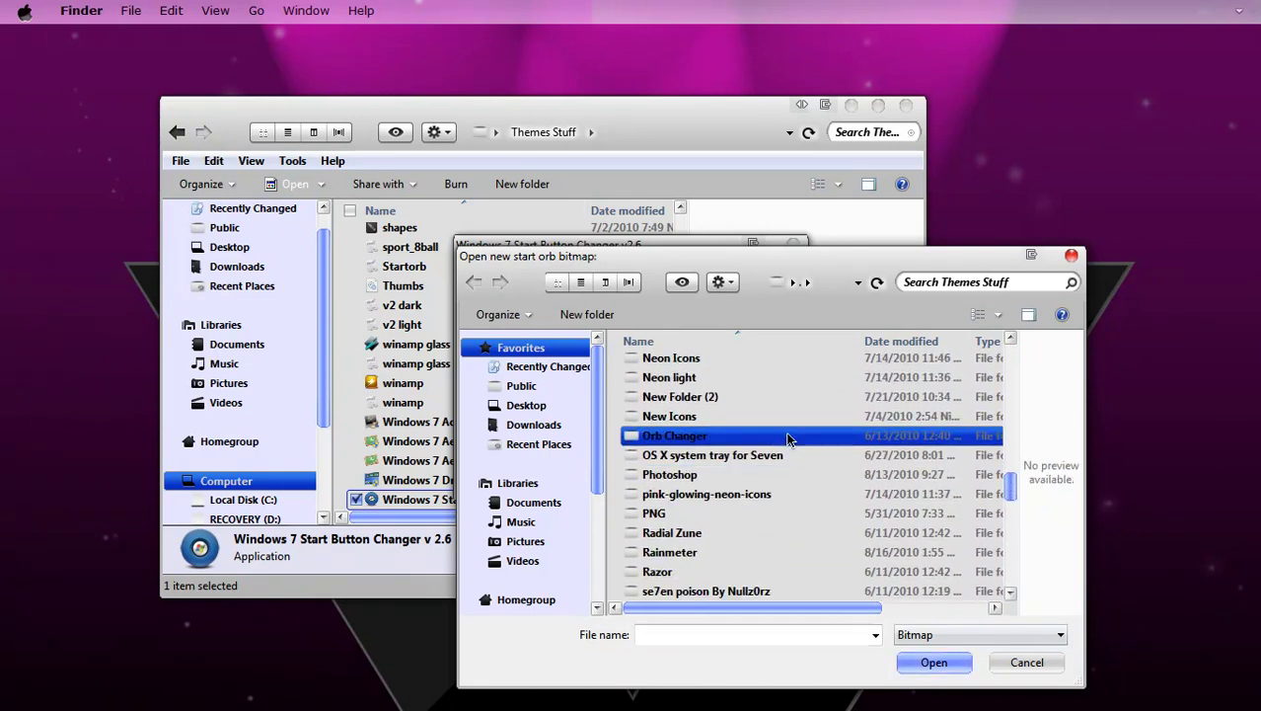
double_click(795, 435)
mouse_move(1017, 372)
mouse_down()
mouse_move(1009, 506)
mouse_move(1009, 371)
mouse_up()
double_click(672, 399)
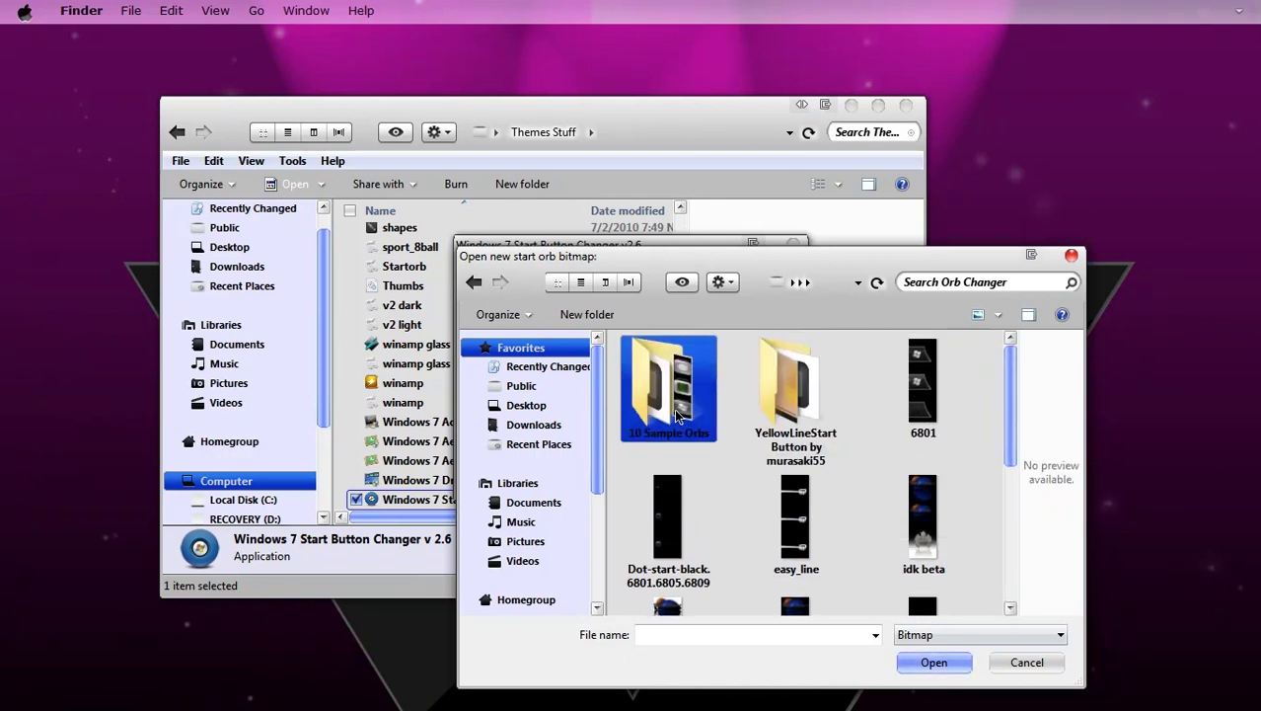
- Apply the smiley bitmap Start Orb (2) as the new Start button
click(909, 419)
mouse_move(1009, 400)
mouse_down()
mouse_move(1013, 500)
mouse_move(1014, 406)
mouse_up()
click(787, 378)
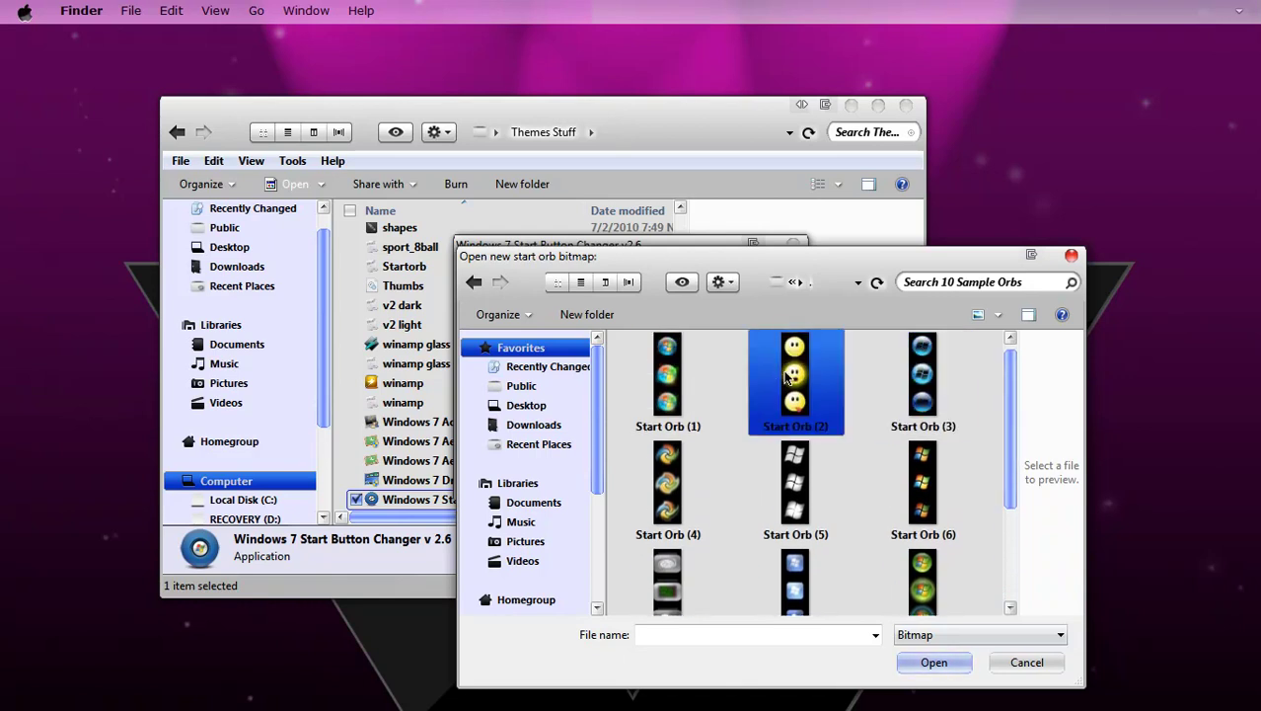
click(934, 662)
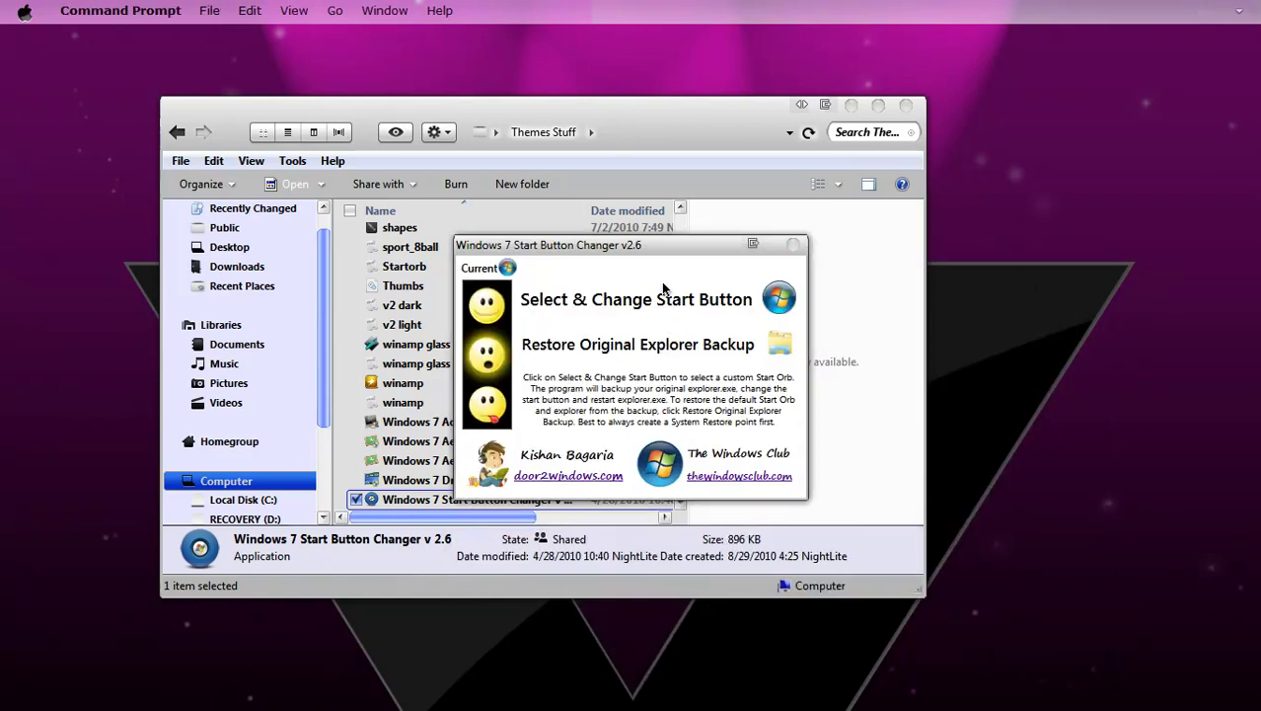